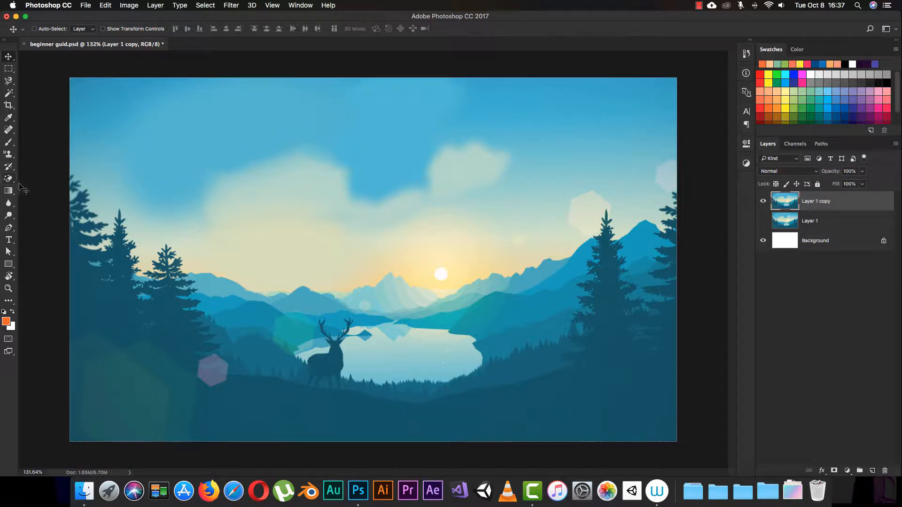
Look through the tool variants grouped with the Gradient, Blur, Dodge and Eraser tools.
{"action": "left_click", "coordinate": [10, 193]}
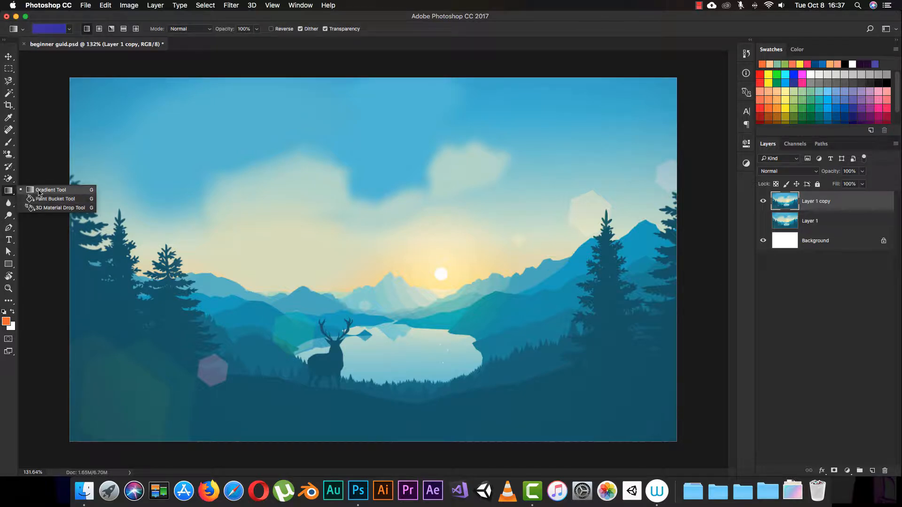
{"action": "left_click", "coordinate": [9, 204]}
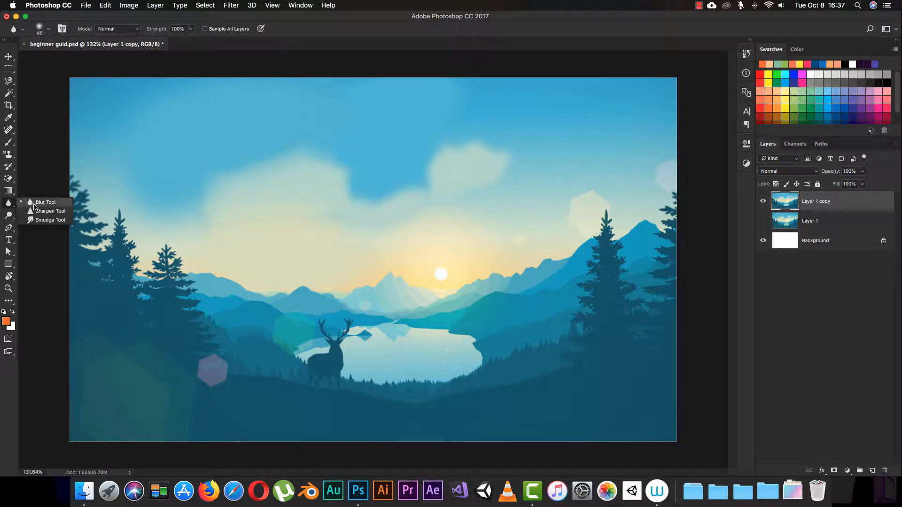
{"action": "left_click", "coordinate": [10, 216]}
{"action": "left_click", "coordinate": [10, 217]}
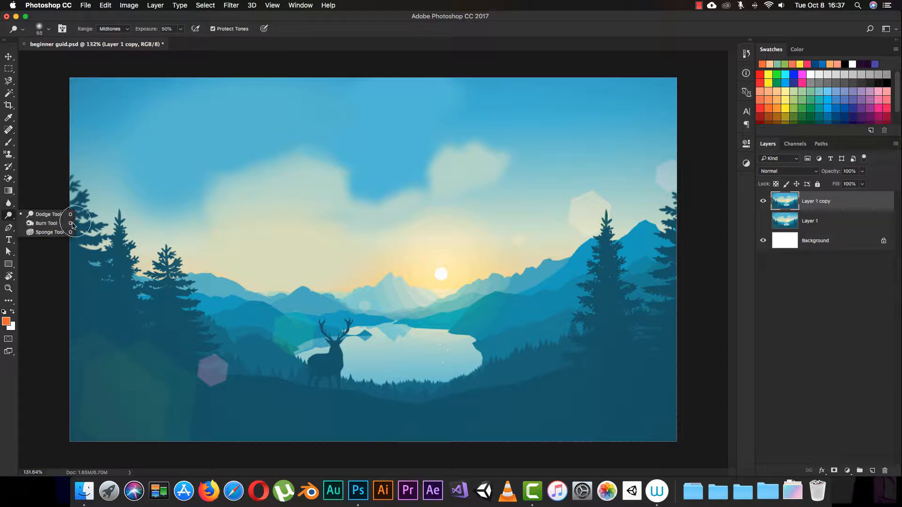
{"action": "left_click", "coordinate": [13, 217]}
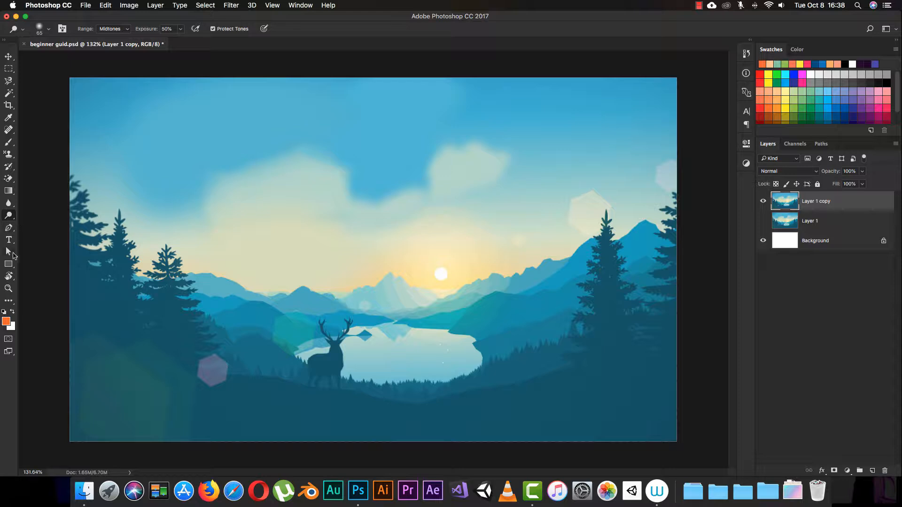
{"action": "left_click", "coordinate": [13, 182]}
{"action": "left_click", "coordinate": [9, 180]}
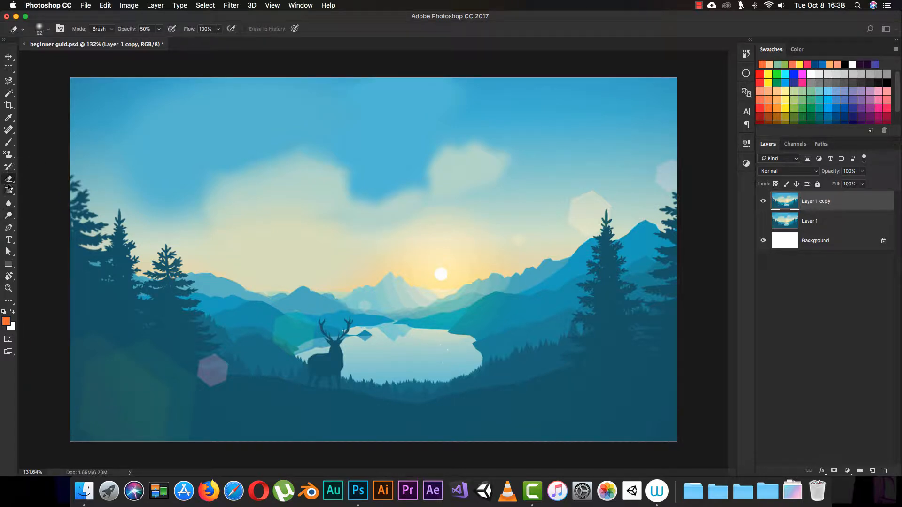
{"action": "left_click", "coordinate": [12, 181]}
{"action": "left_click", "coordinate": [29, 177]}
{"action": "left_click", "coordinate": [11, 180]}
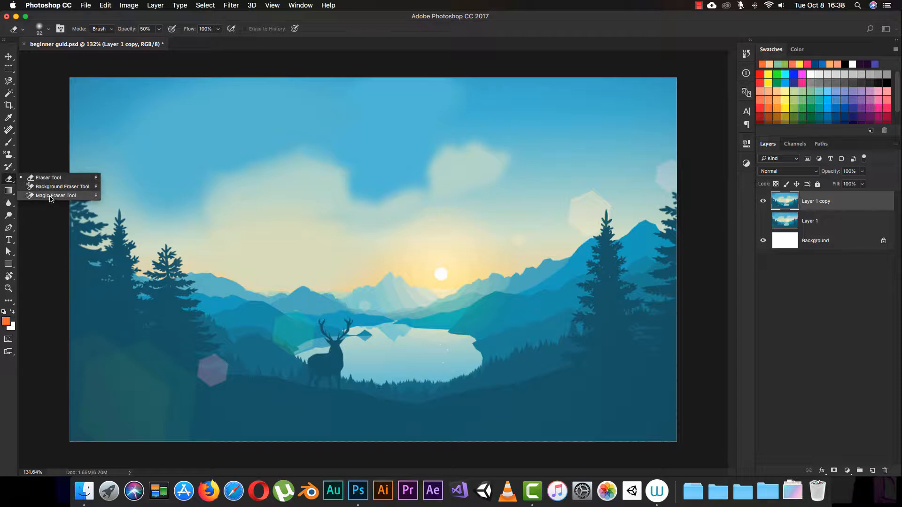
{"action": "left_click", "coordinate": [47, 178]}
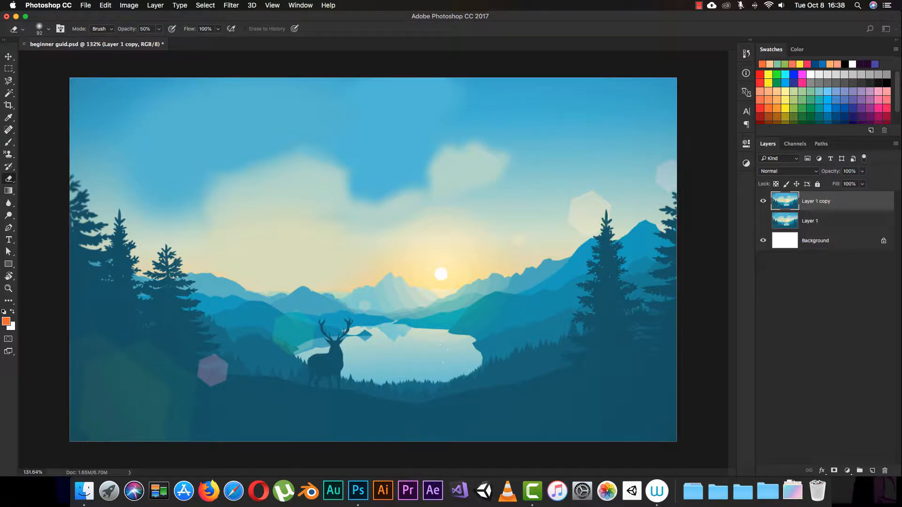
Activate the Gradient tool and add a new empty layer above Layer 1 copy.
{"action": "left_click", "coordinate": [12, 194]}
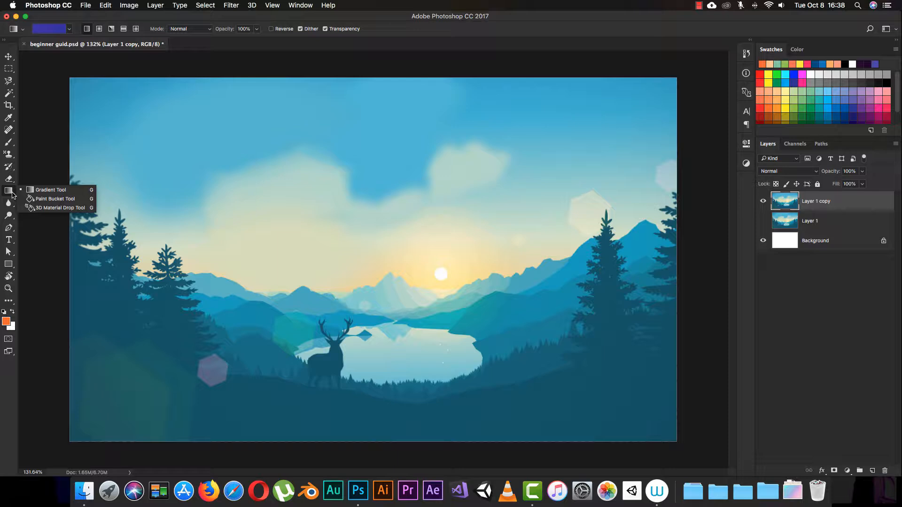
{"action": "left_click", "coordinate": [37, 191]}
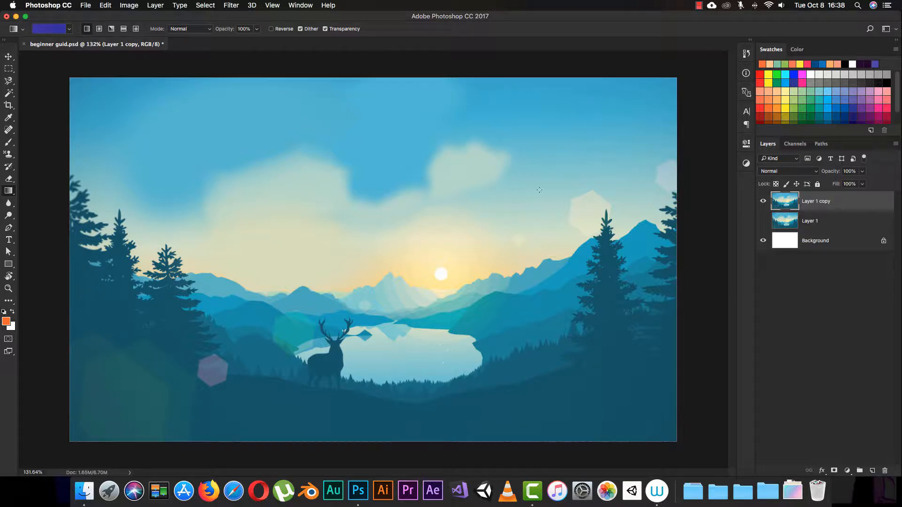
{"action": "right_click", "coordinate": [8, 190]}
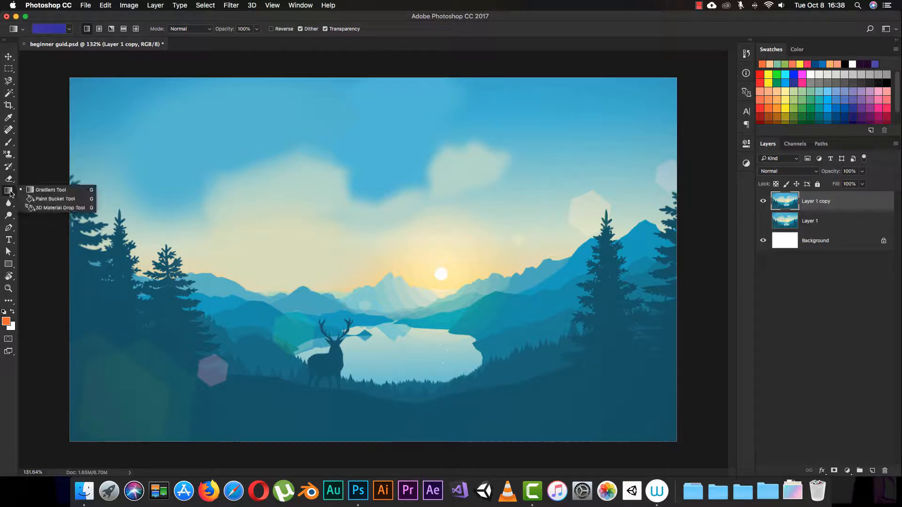
{"action": "left_click", "coordinate": [289, 203]}
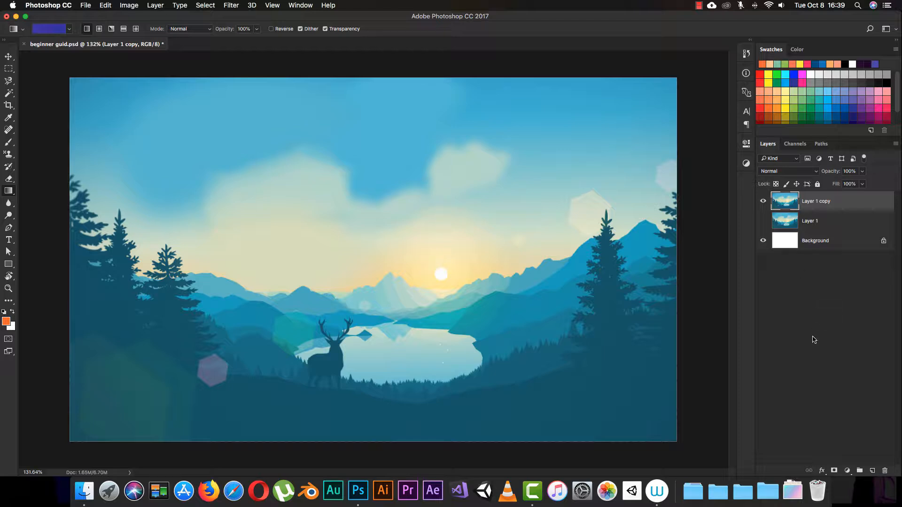
{"action": "left_click", "coordinate": [872, 472]}
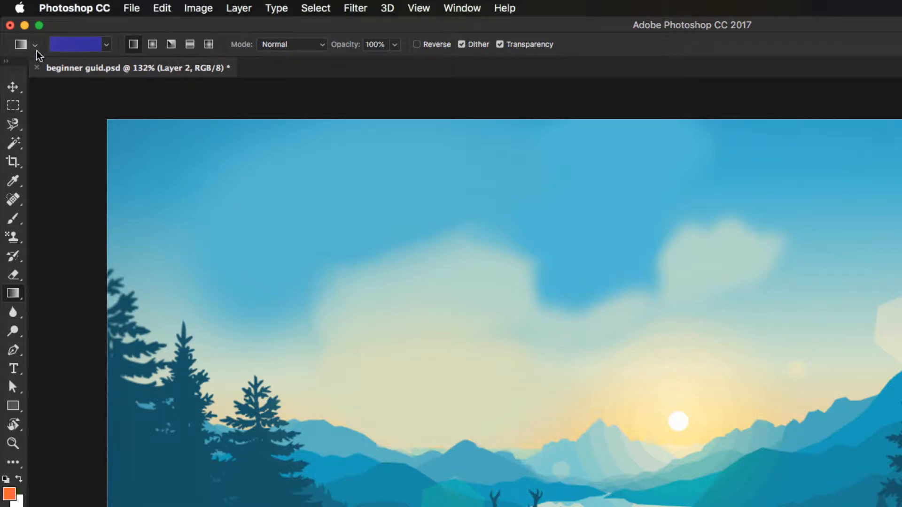
Examine the available gradient presets and the options for managing them.
{"action": "left_click", "coordinate": [107, 45]}
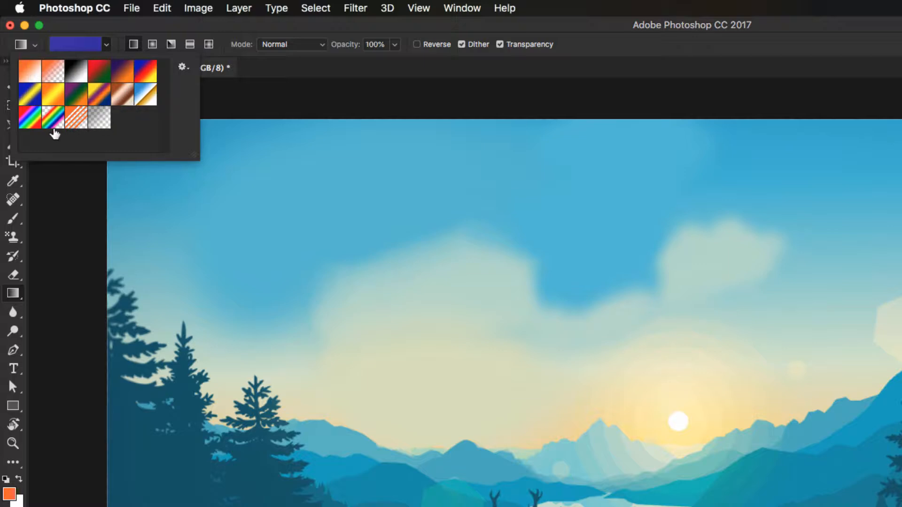
{"action": "left_click", "coordinate": [181, 71]}
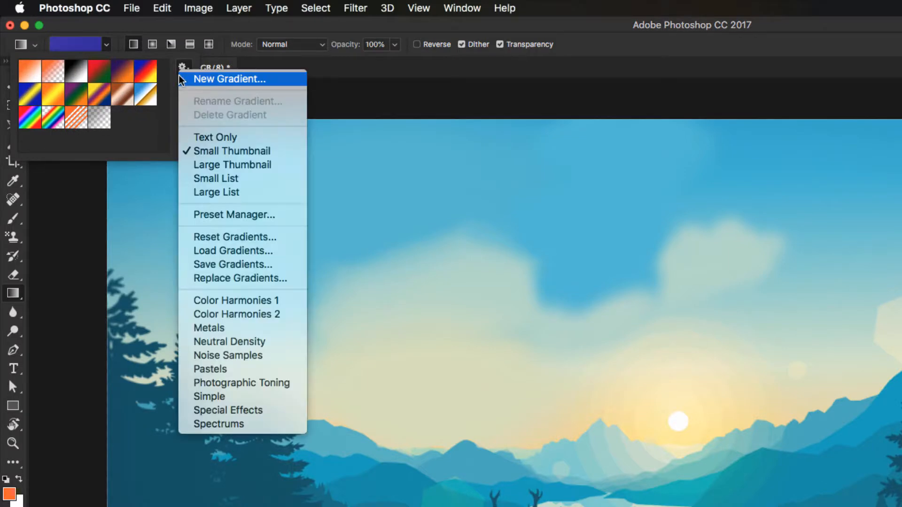
{"action": "left_click", "coordinate": [180, 68]}
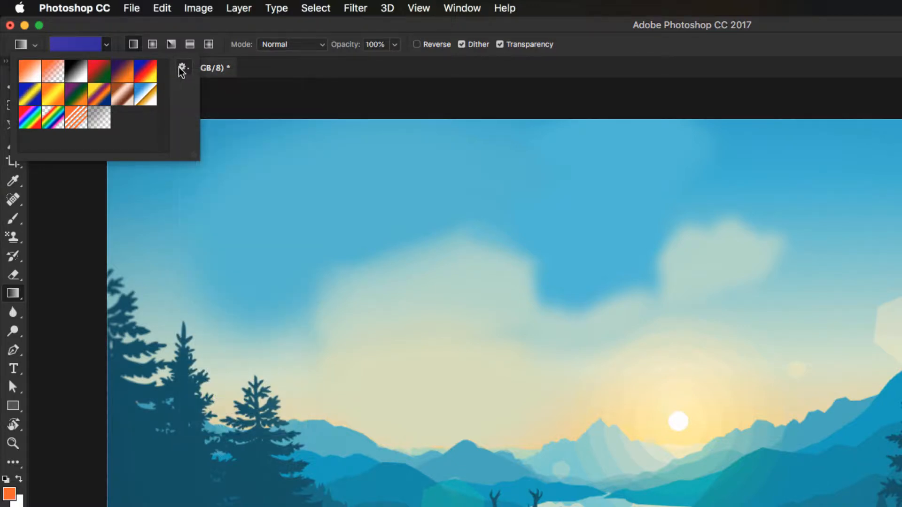
{"action": "left_click", "coordinate": [181, 67]}
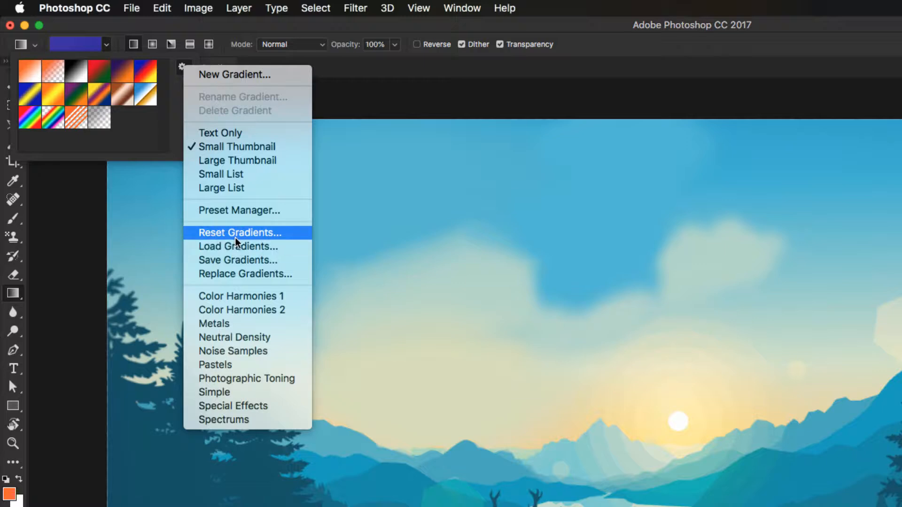
{"action": "left_click", "coordinate": [140, 129]}
Try several gradient presets, drawing a test Neutral Density gradient on the empty layer and undoing it.
{"action": "left_click", "coordinate": [123, 76]}
{"action": "left_click", "coordinate": [121, 94]}
{"action": "left_click", "coordinate": [97, 100]}
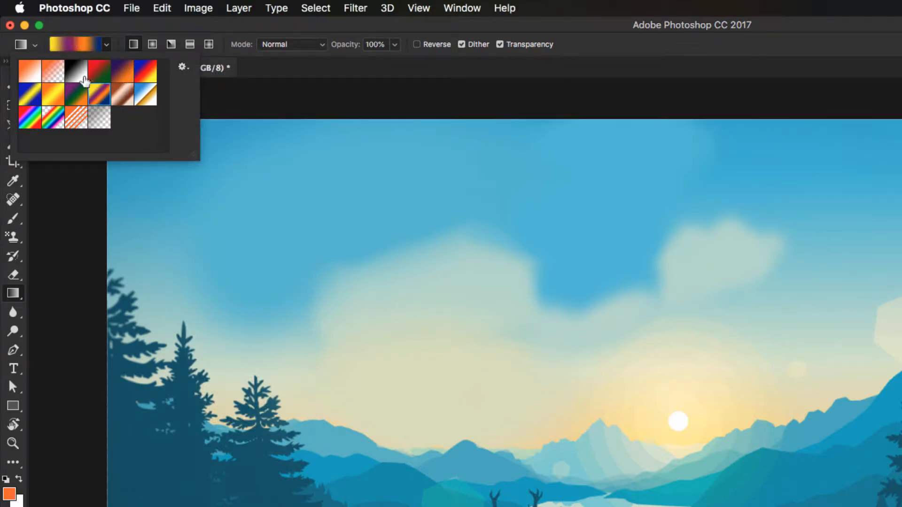
{"action": "left_click", "coordinate": [74, 101]}
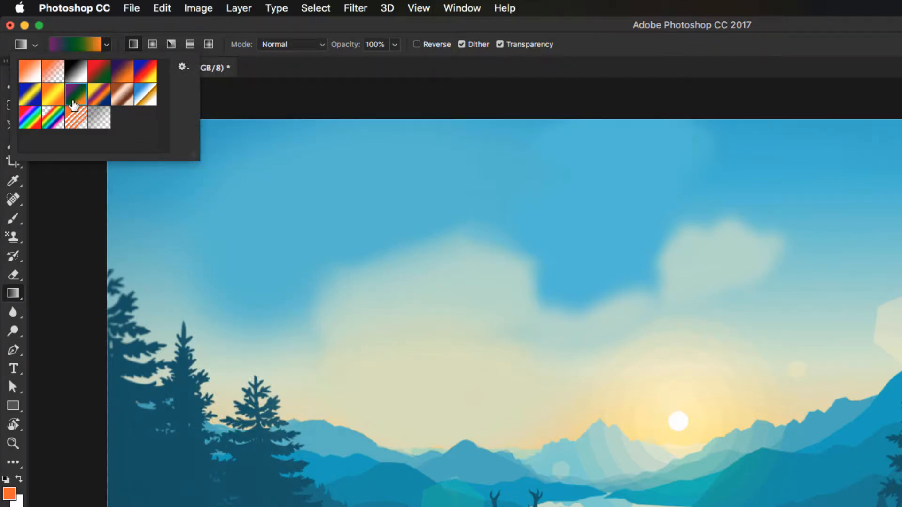
{"action": "left_click", "coordinate": [55, 115]}
{"action": "left_click", "coordinate": [33, 122]}
{"action": "left_click_drag", "start_coordinate": [96, 126], "coordinate": [129, 136]}
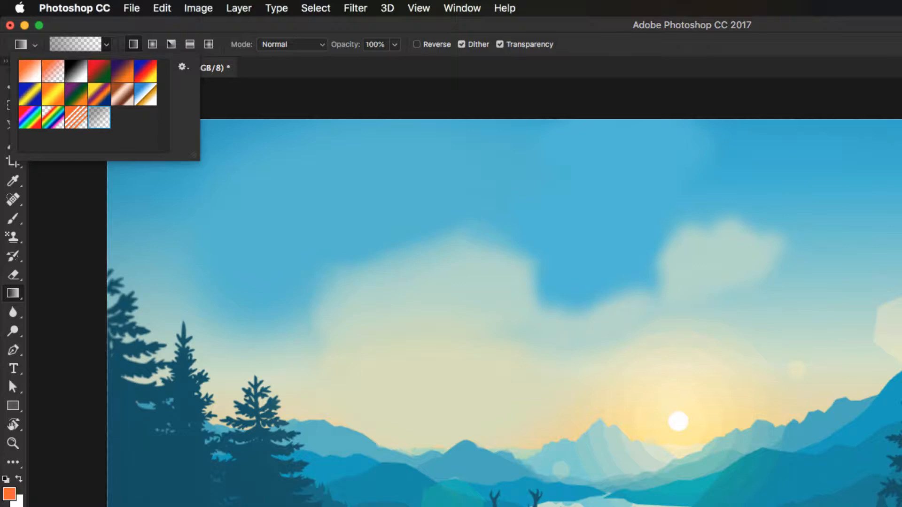
{"action": "left_click_drag", "start_coordinate": [723, 238], "coordinate": [754, 223]}
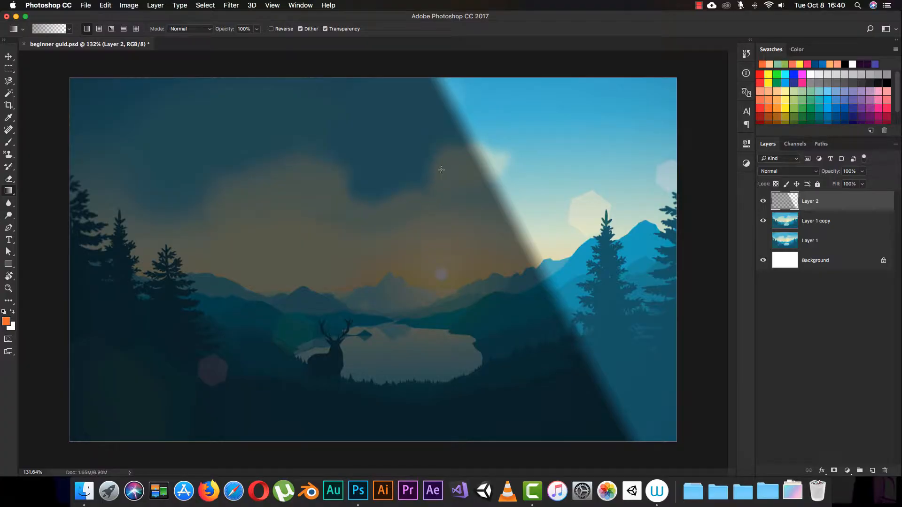
{"action": "key", "text": "super+z"}
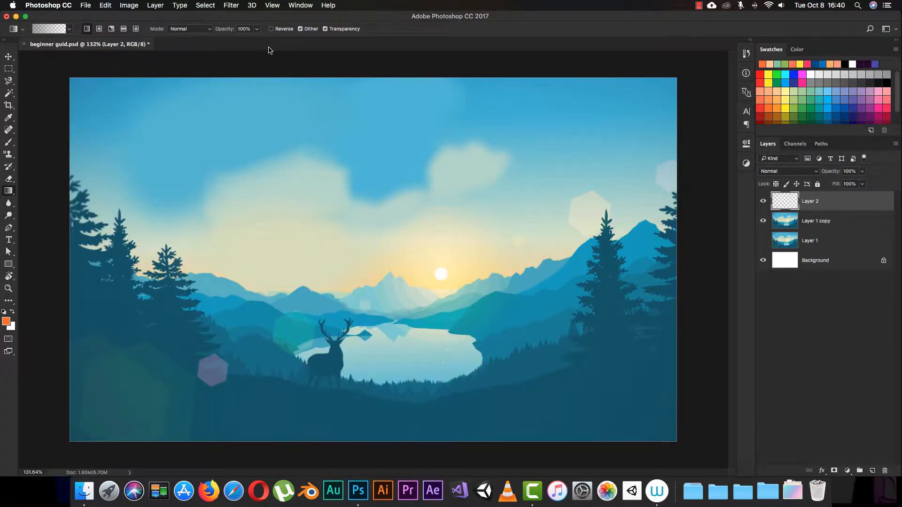
Choose the Violet, Orange gradient preset and open it in the Gradient Editor.
{"action": "left_click", "coordinate": [57, 31]}
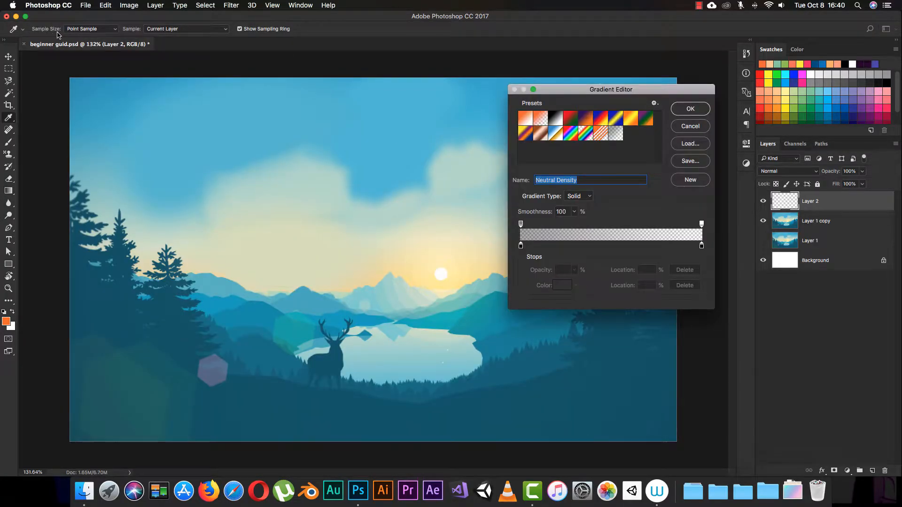
{"action": "left_click", "coordinate": [702, 128]}
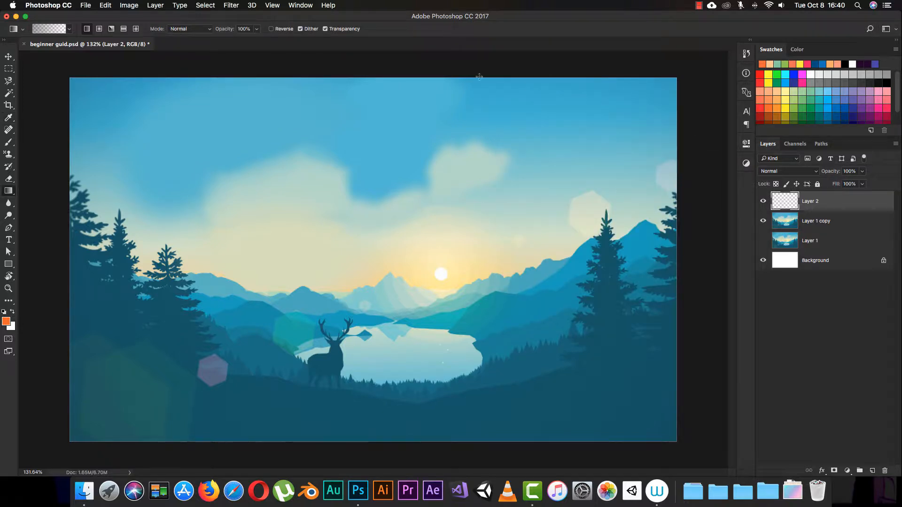
{"action": "left_click", "coordinate": [70, 31]}
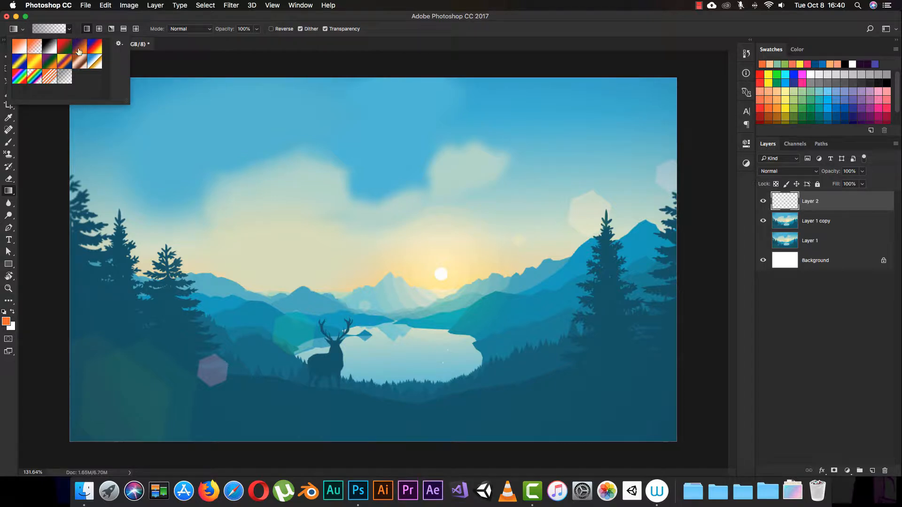
{"action": "left_click", "coordinate": [80, 47]}
{"action": "left_click", "coordinate": [70, 31]}
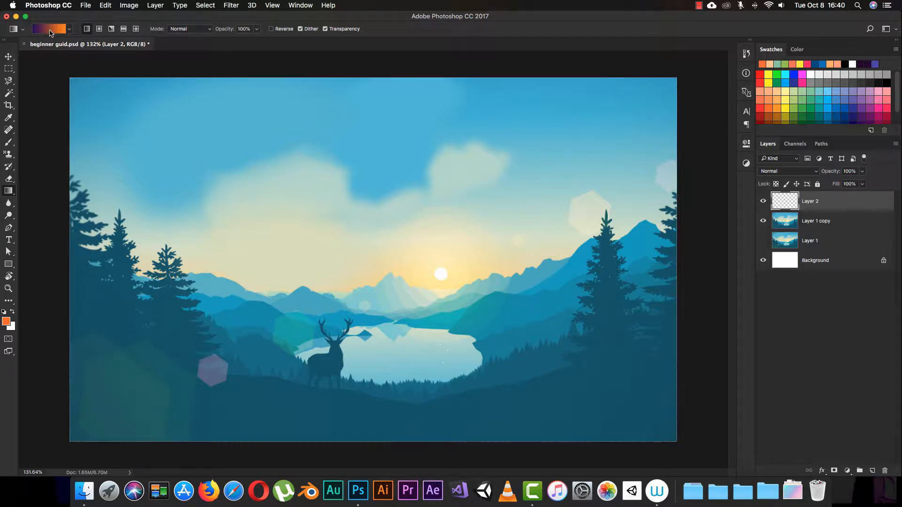
{"action": "left_click", "coordinate": [52, 32]}
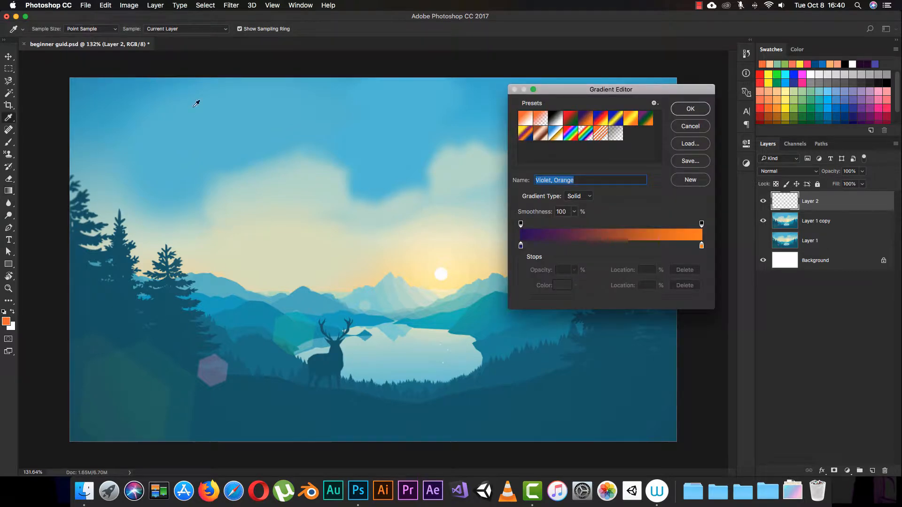
Inspect the settings of the gradient's starting opacity stop and its violet and orange colour stops.
{"action": "left_click_drag", "start_coordinate": [564, 92], "coordinate": [552, 86]}
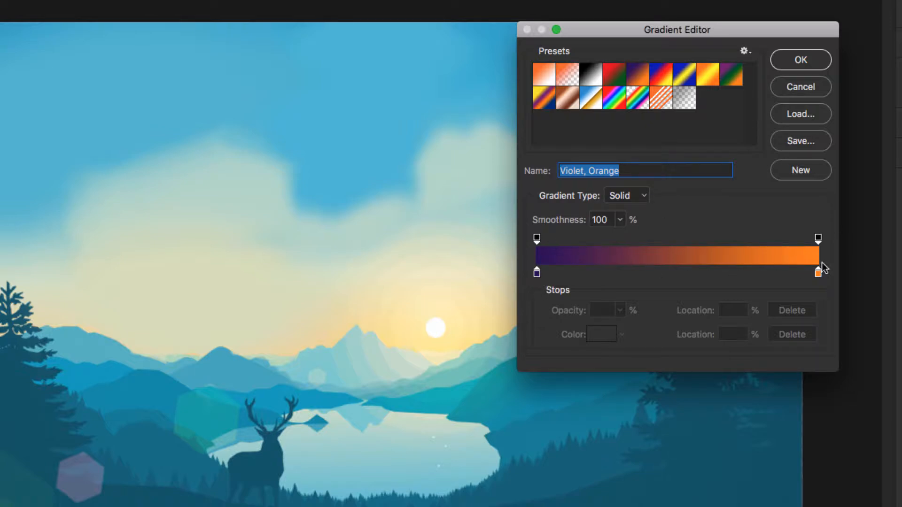
{"action": "left_click_drag", "start_coordinate": [537, 238], "coordinate": [552, 238]}
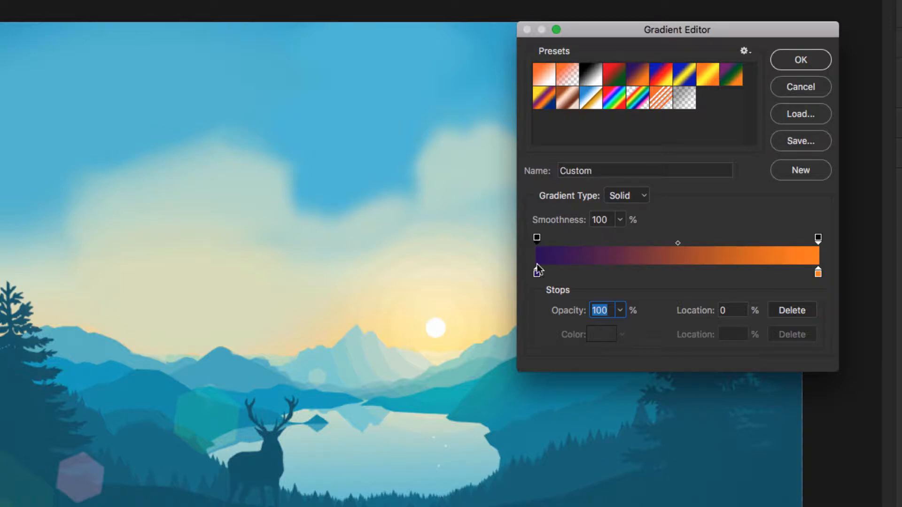
{"action": "mouse_move", "coordinate": [537, 273]}
{"action": "left_mouse_down"}
{"action": "mouse_move", "coordinate": [549, 277]}
{"action": "mouse_move", "coordinate": [525, 282]}
{"action": "left_mouse_up"}
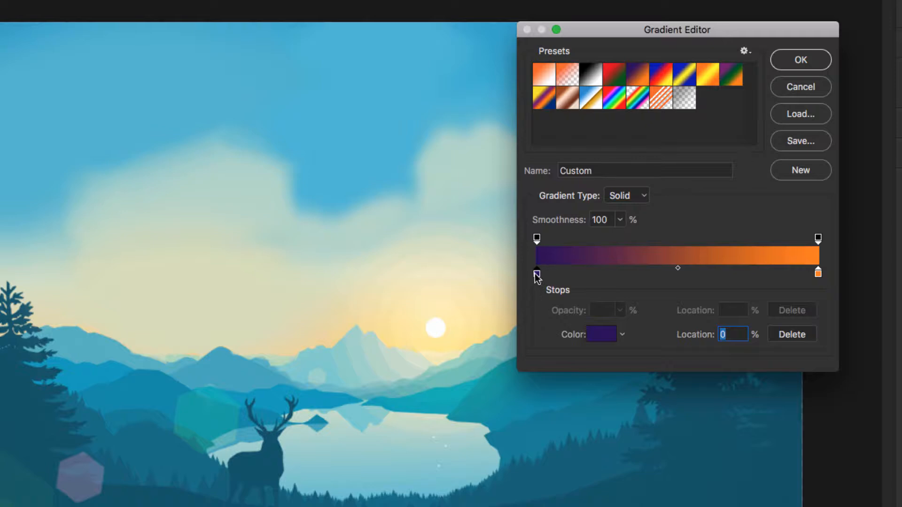
{"action": "left_click", "coordinate": [819, 274]}
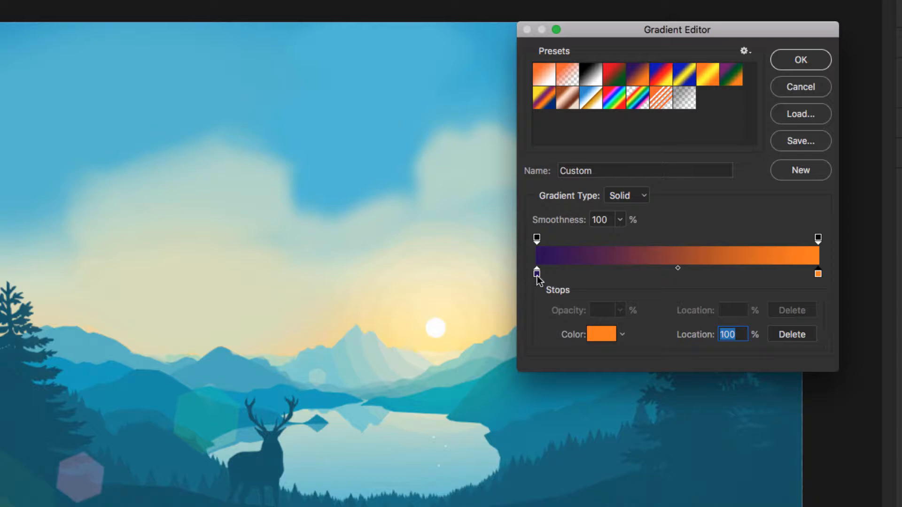
{"action": "left_click", "coordinate": [536, 273]}
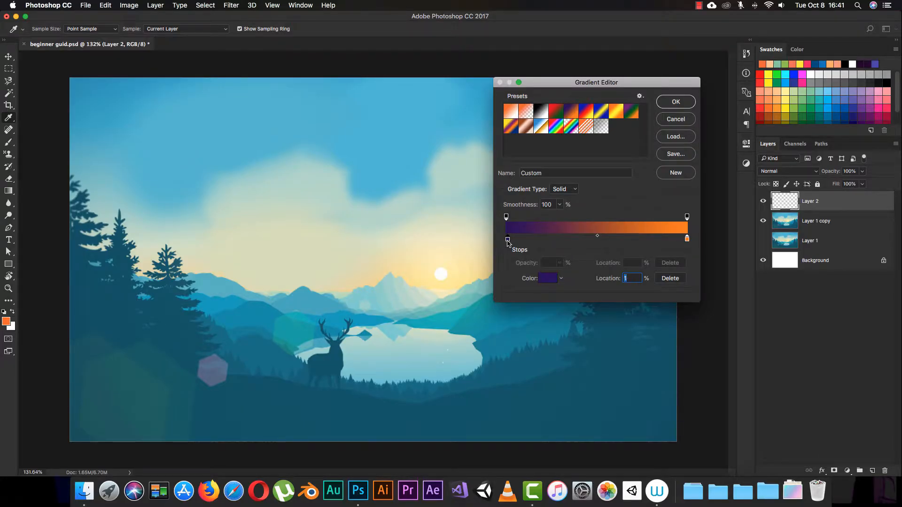
Set the gradient's violet colour stop to the dark teal #135669 sampled from the image's foreground hill.
{"action": "double_click", "coordinate": [506, 240]}
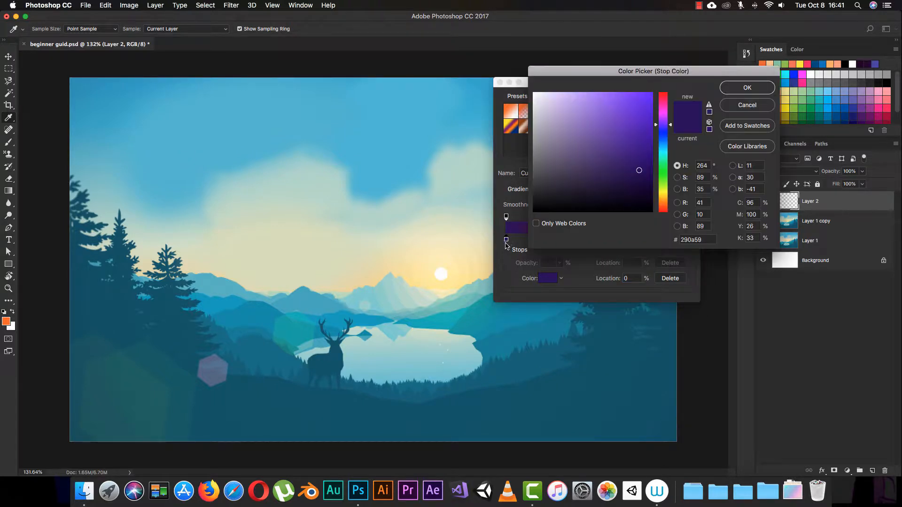
{"action": "left_click_drag", "start_coordinate": [646, 70], "coordinate": [366, 107]}
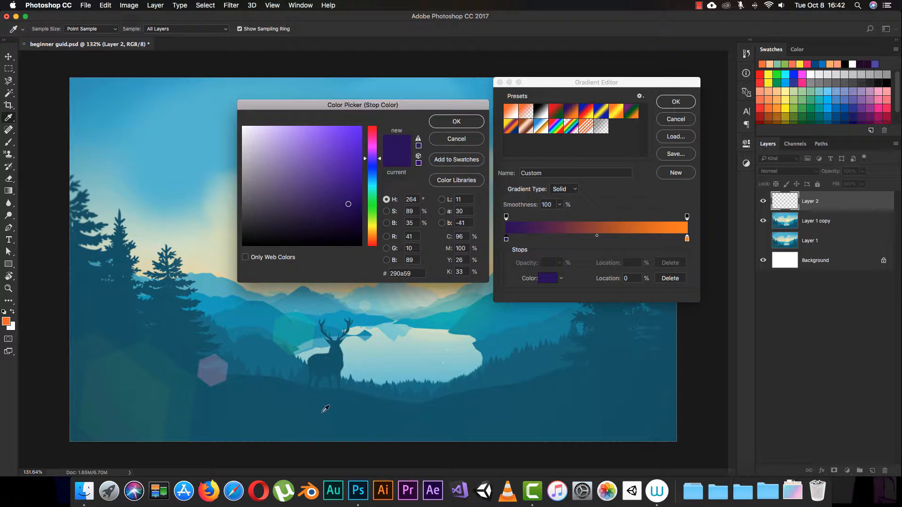
{"action": "left_click", "coordinate": [330, 413]}
{"action": "mouse_move", "coordinate": [334, 422]}
{"action": "left_mouse_down"}
{"action": "mouse_move", "coordinate": [344, 416]}
{"action": "mouse_move", "coordinate": [309, 410]}
{"action": "mouse_move", "coordinate": [334, 417]}
{"action": "left_mouse_up"}
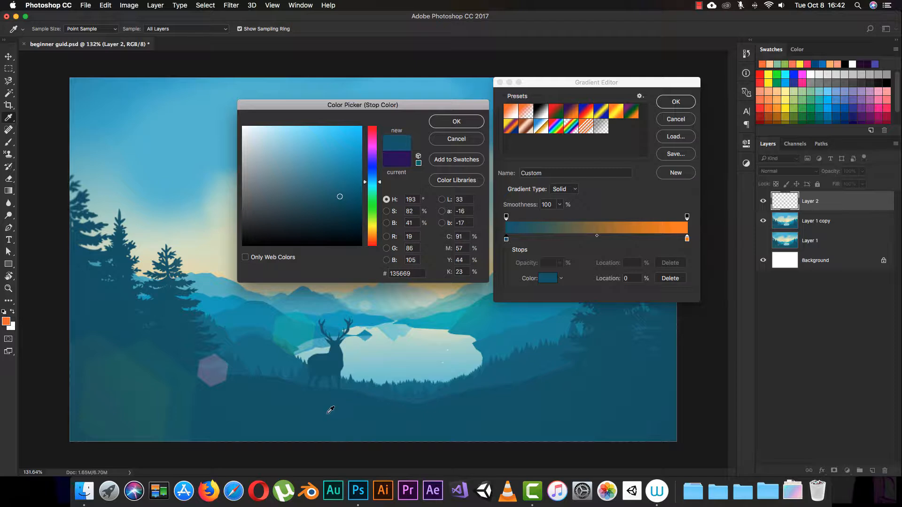
{"action": "left_click", "coordinate": [450, 122]}
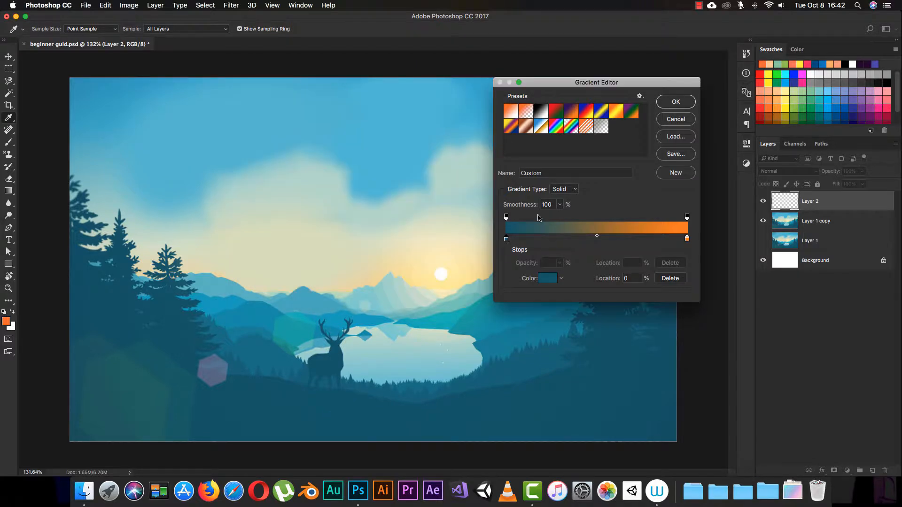
Set the gradient's orange colour stop to the light blue #4cbad3 sampled from the sky and accept the edited gradient.
{"action": "left_click", "coordinate": [687, 239]}
{"action": "double_click", "coordinate": [687, 240]}
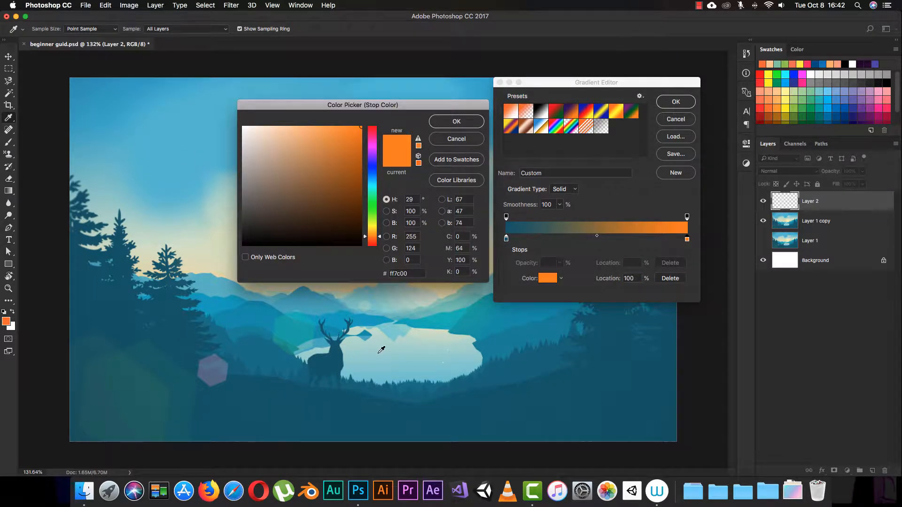
{"action": "left_click", "coordinate": [414, 86]}
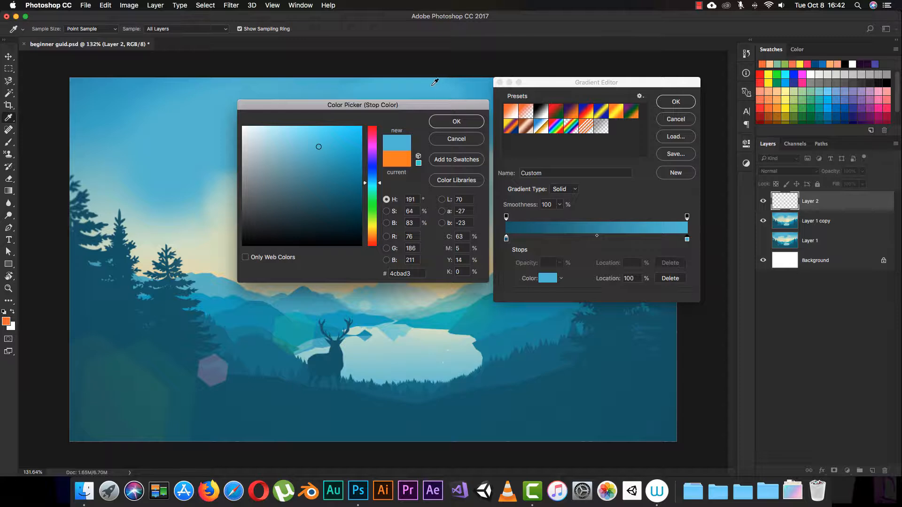
{"action": "left_click", "coordinate": [451, 121]}
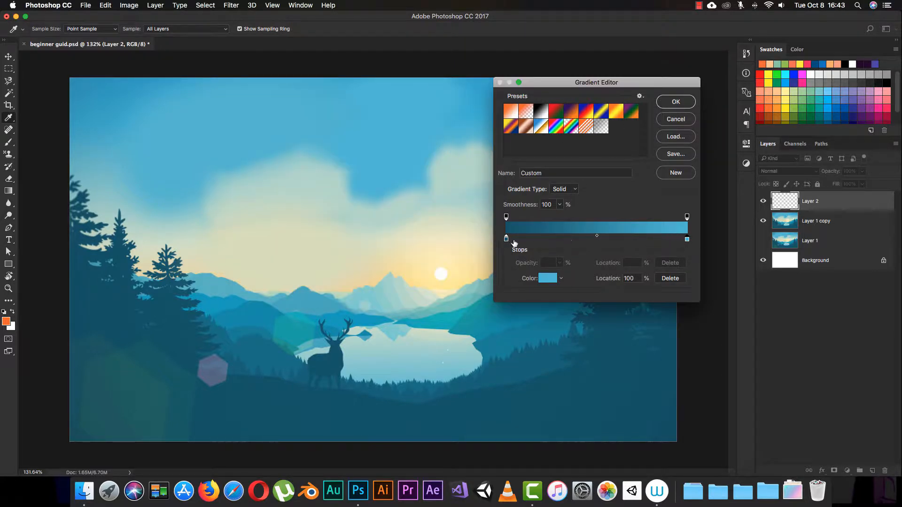
{"action": "left_click", "coordinate": [675, 104]}
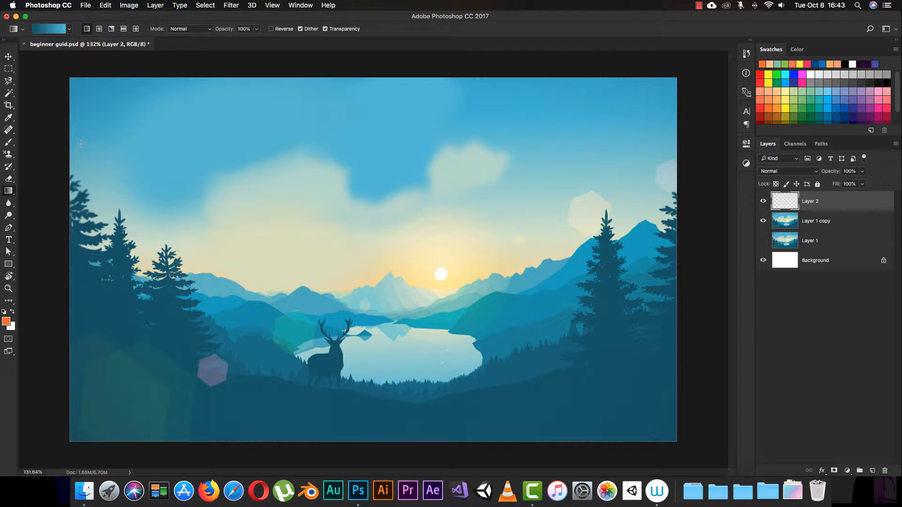
Draw two nearly full-width test gradients from left to right across the canvas on Layer 2, undoing each one.
{"action": "left_click_drag", "start_coordinate": [81, 143], "coordinate": [673, 194]}
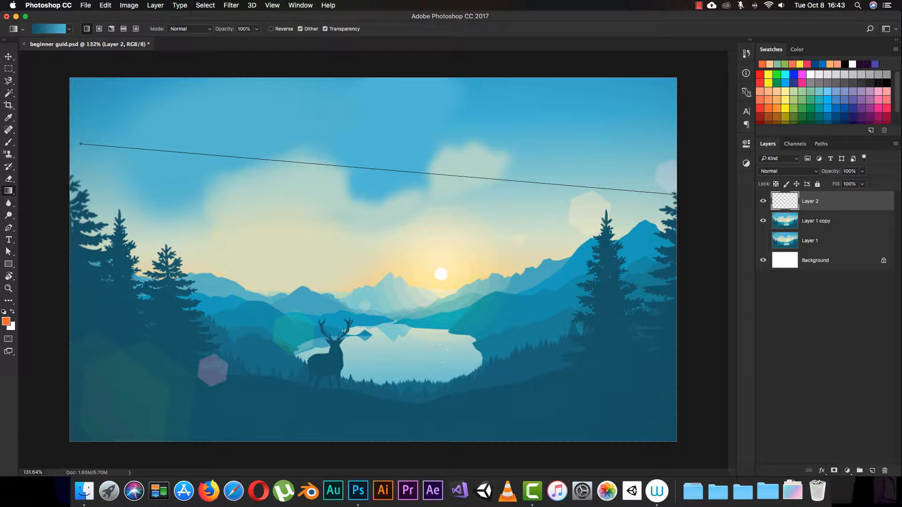
{"action": "left_click_drag", "start_coordinate": [673, 194], "coordinate": [672, 194]}
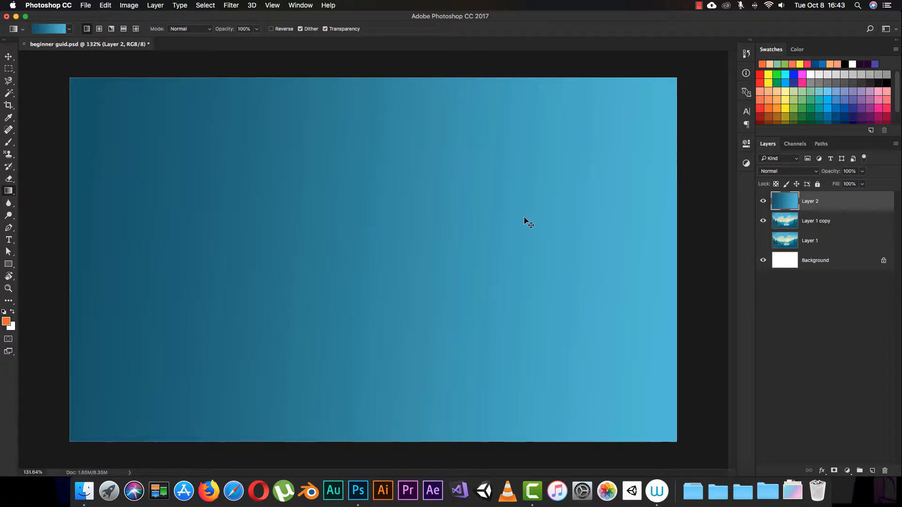
{"action": "key", "text": "super+z"}
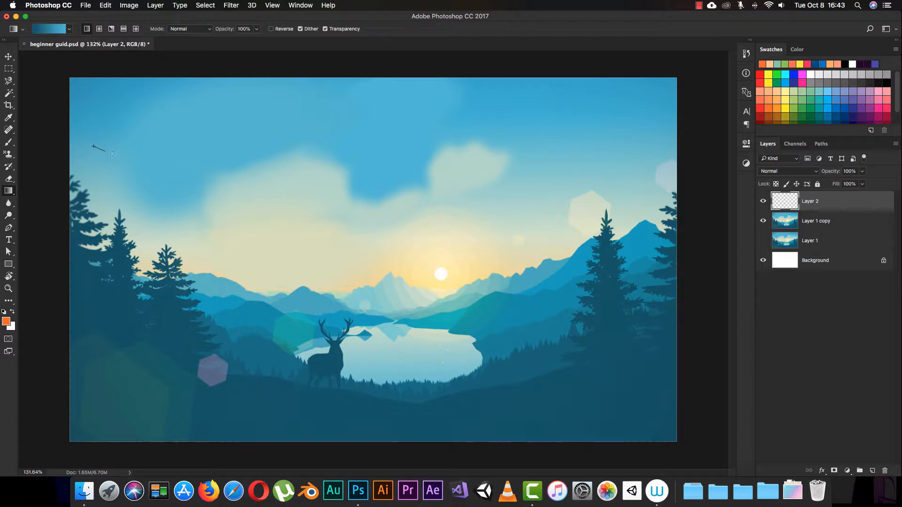
{"action": "left_click_drag", "start_coordinate": [113, 154], "coordinate": [666, 225]}
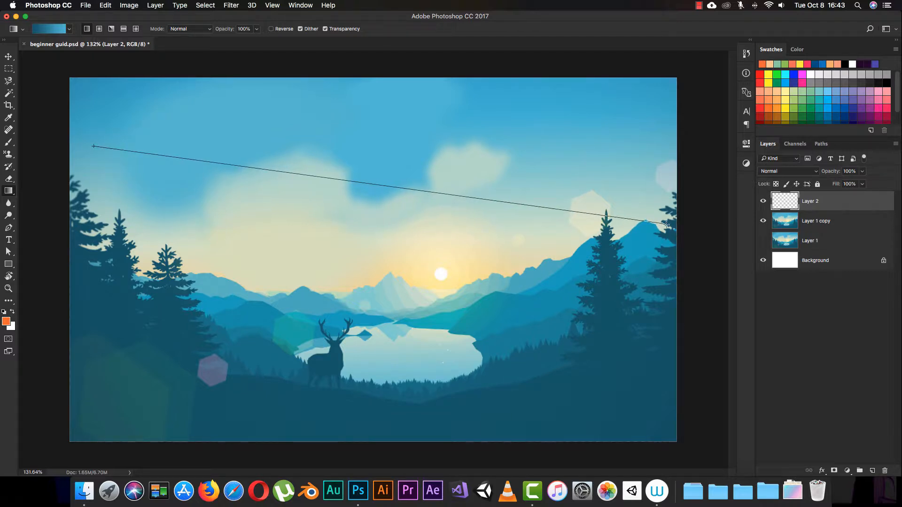
{"action": "left_click_drag", "start_coordinate": [666, 225], "coordinate": [667, 224]}
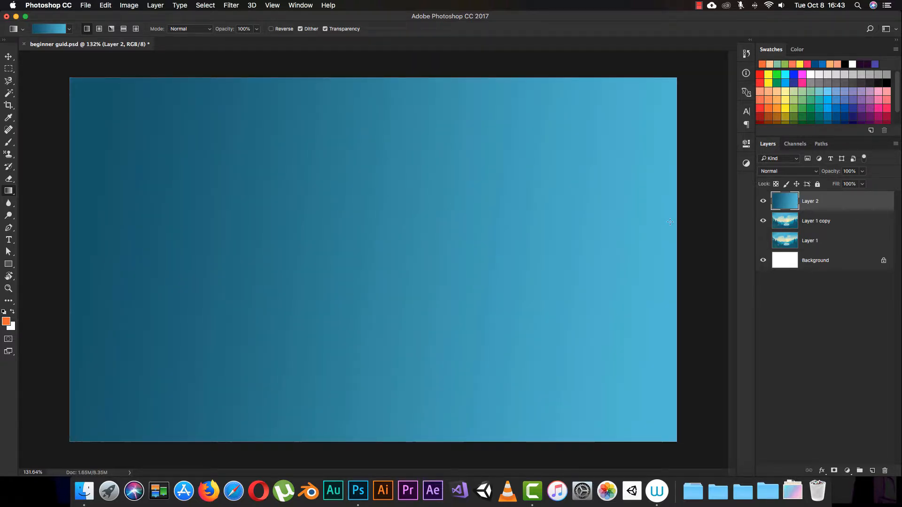
{"action": "key", "text": "super+z"}
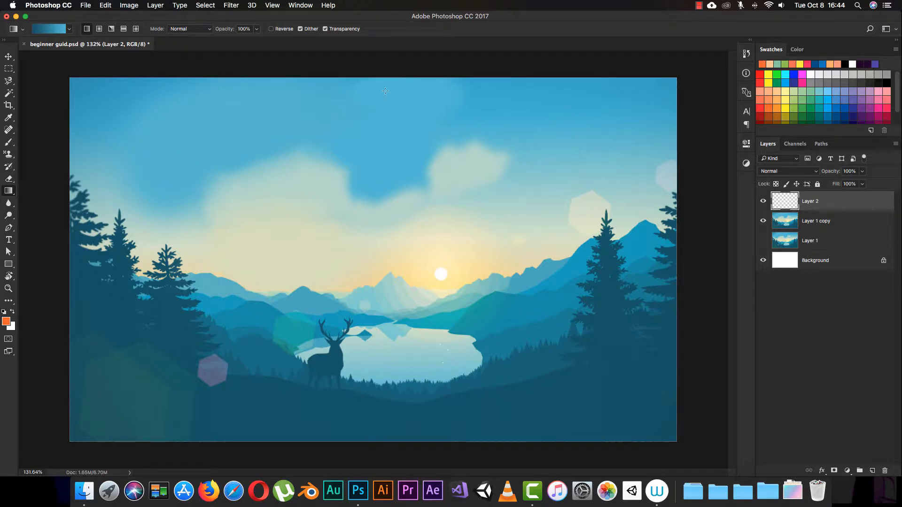
Draw a full-height top-to-bottom gradient and a short diagonal gradient on Layer 2, undoing each one.
{"action": "left_click_drag", "start_coordinate": [380, 91], "coordinate": [353, 432]}
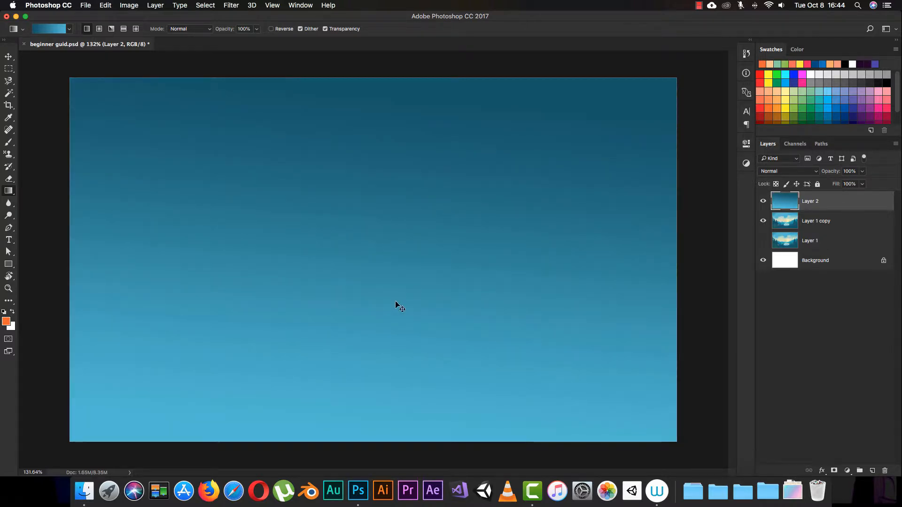
{"action": "key", "text": "super+z"}
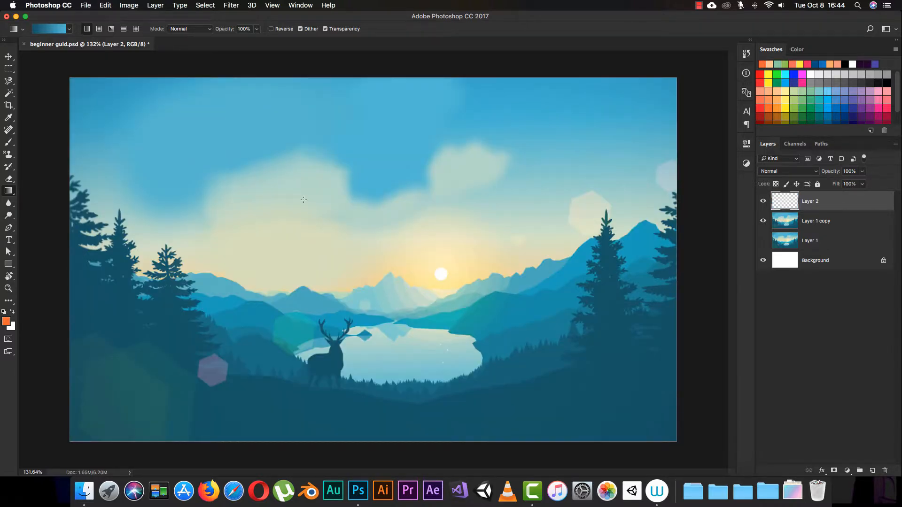
{"action": "left_click_drag", "start_coordinate": [290, 184], "coordinate": [417, 236]}
{"action": "key", "text": "z"}
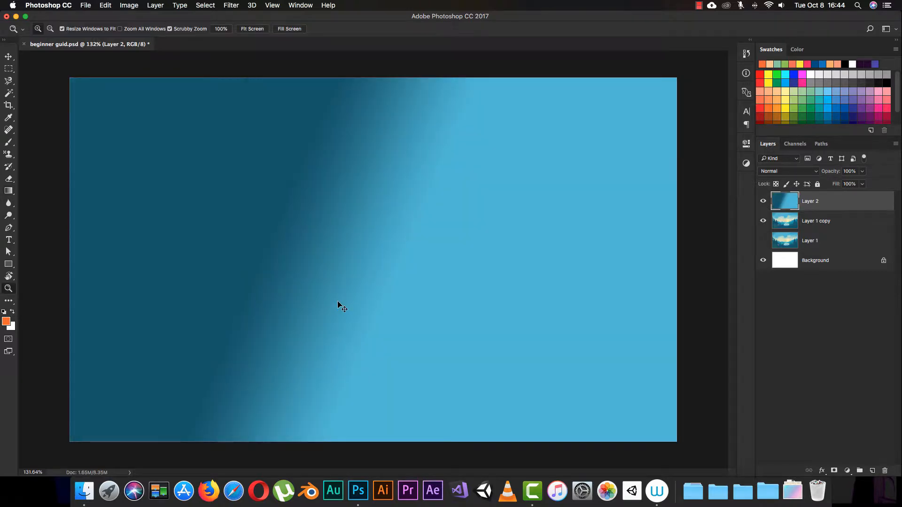
{"action": "key", "text": "super+z"}
{"action": "left_click_drag", "start_coordinate": [338, 306], "coordinate": [397, 249]}
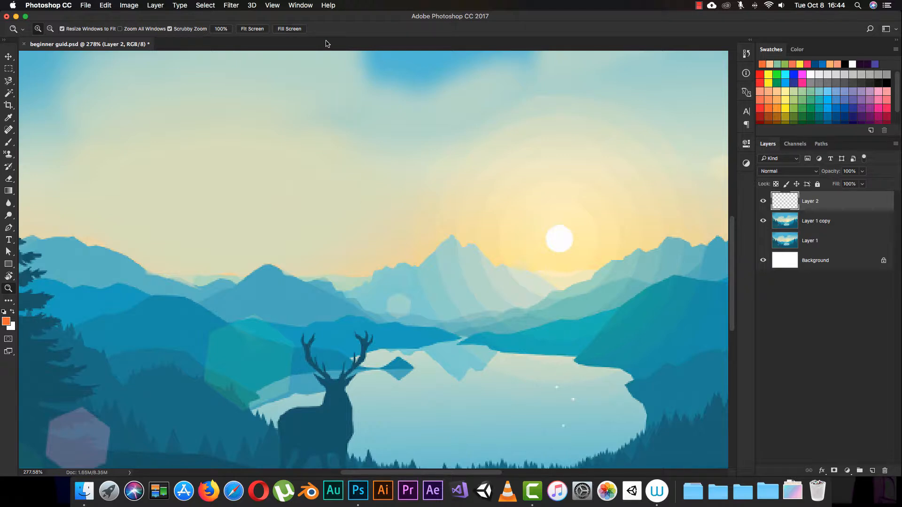
{"action": "key", "text": "super+0"}
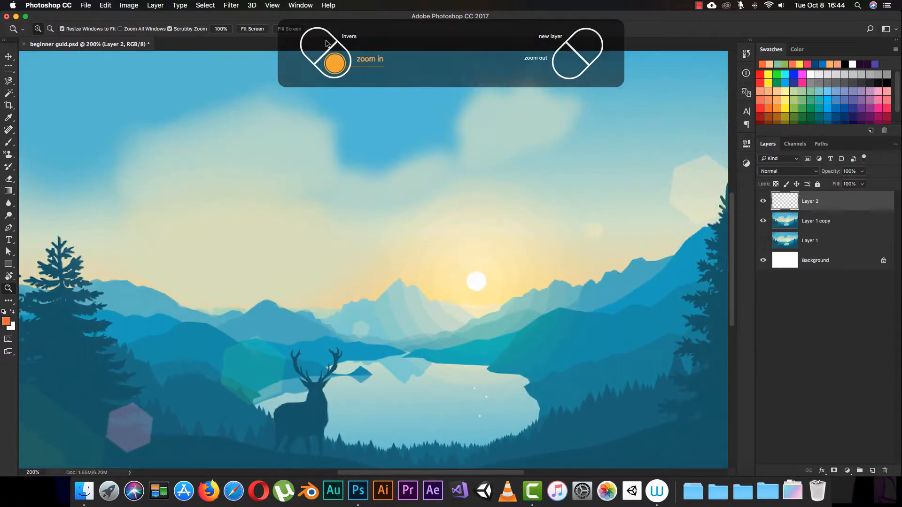
{"action": "key", "text": "super+minus"}
{"action": "key", "text": "super+minus"}
{"action": "key", "text": "super+equal"}
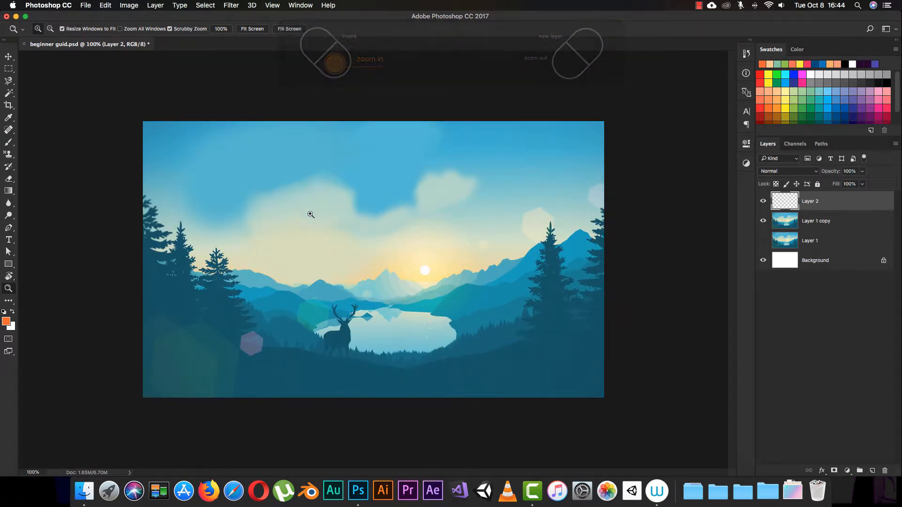
{"action": "left_click_drag", "start_coordinate": [320, 219], "coordinate": [335, 224]}
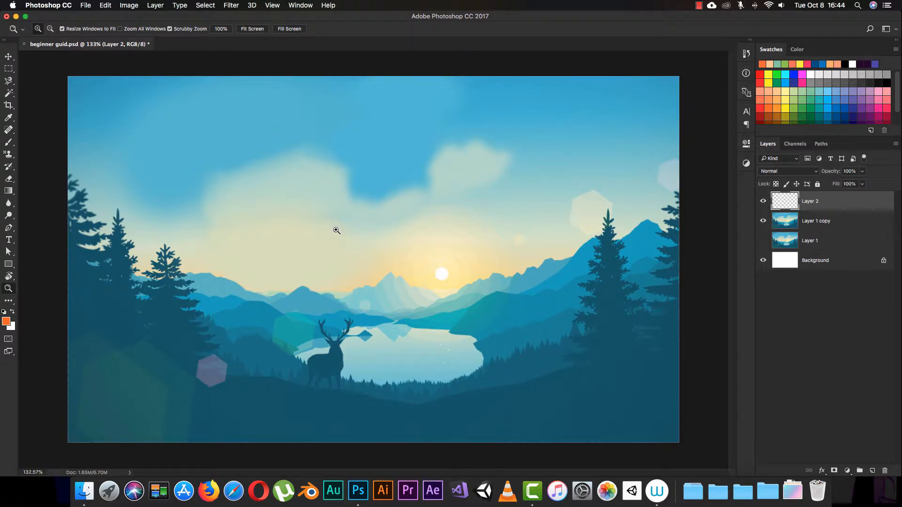
Draw several diagonal test gradients in different directions over the middle of Layer 2 with the Gradient tool, undoing each one.
{"action": "key", "text": "g"}
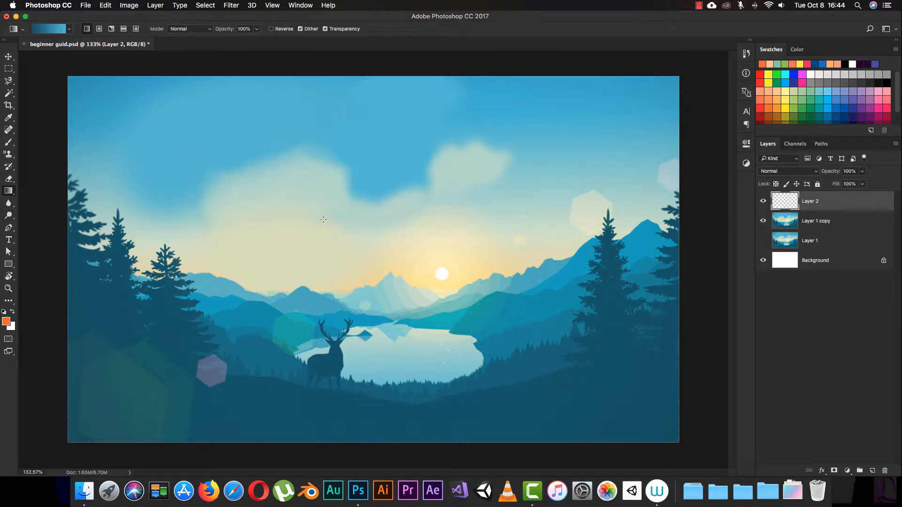
{"action": "left_click_drag", "start_coordinate": [318, 250], "coordinate": [431, 177]}
{"action": "key", "text": "super+z"}
{"action": "left_click_drag", "start_coordinate": [324, 272], "coordinate": [469, 210]}
{"action": "key", "text": "super+z"}
{"action": "left_click_drag", "start_coordinate": [535, 120], "coordinate": [363, 249]}
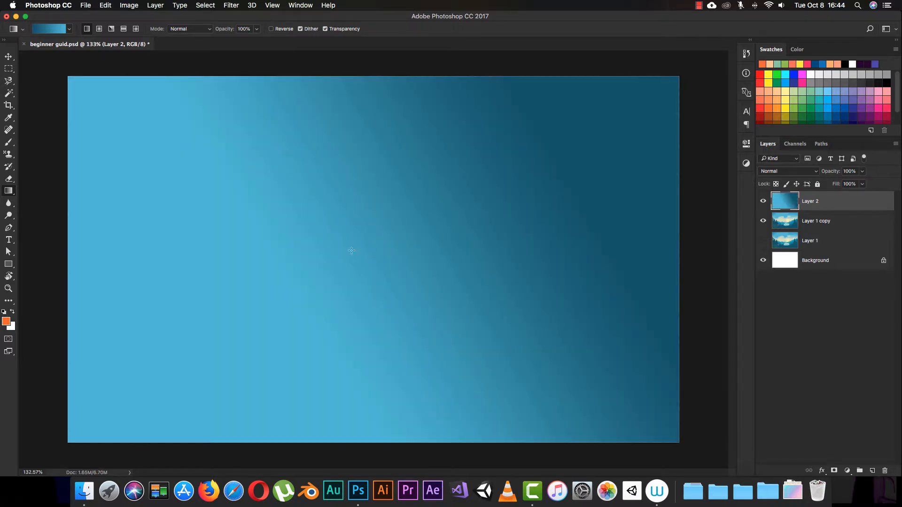
{"action": "key", "text": "super+z"}
{"action": "left_click_drag", "start_coordinate": [252, 132], "coordinate": [403, 300]}
{"action": "key", "text": "super+z"}
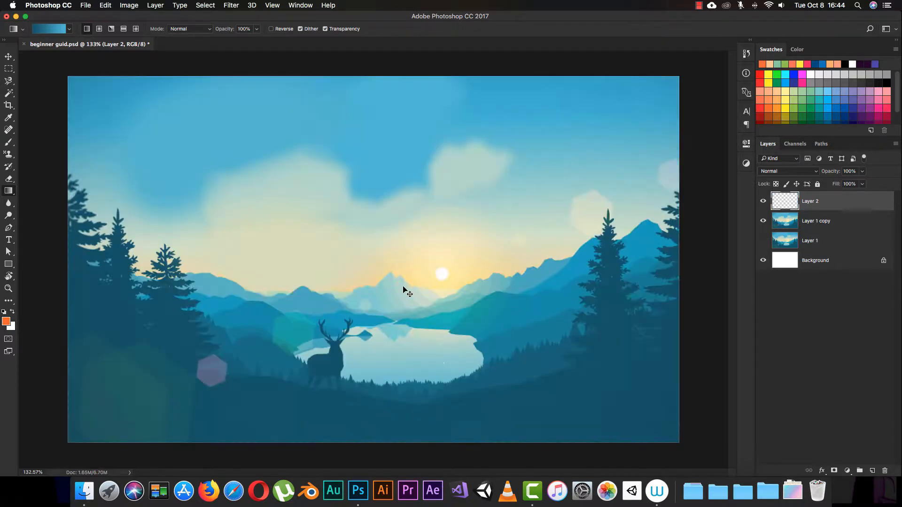
{"action": "left_click_drag", "start_coordinate": [525, 137], "coordinate": [372, 279]}
{"action": "key", "text": "super+z"}
Add a colour stop at 28% to the custom gradient and set it to the pale yellow #fff0b3 sampled near the sun.
{"action": "left_click", "coordinate": [50, 32]}
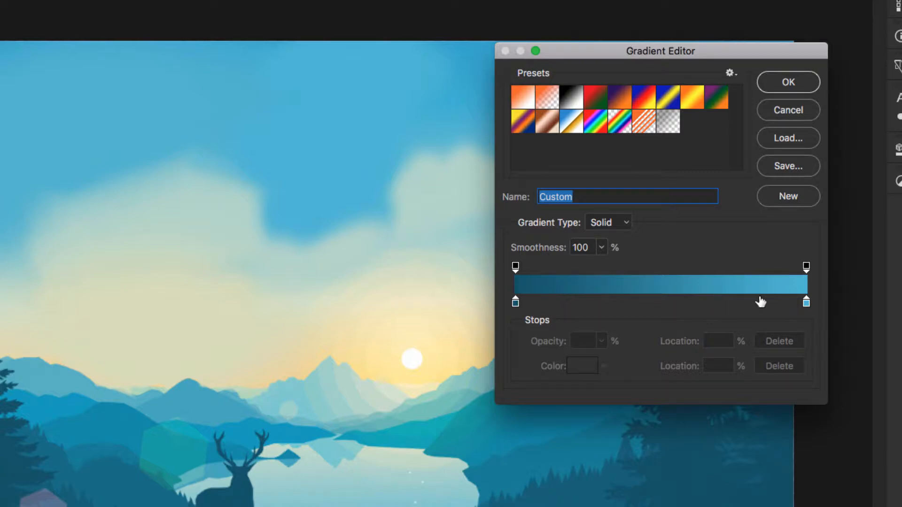
{"action": "left_click", "coordinate": [593, 307]}
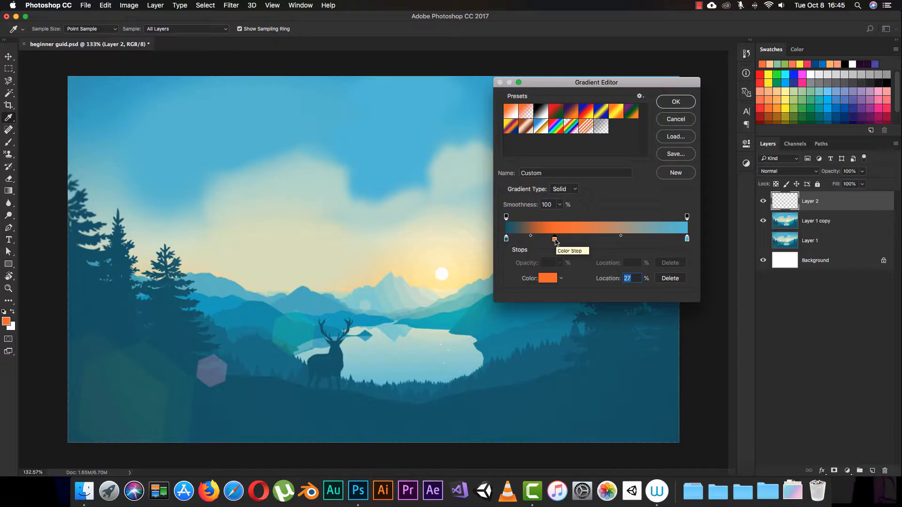
{"action": "double_click", "coordinate": [556, 240]}
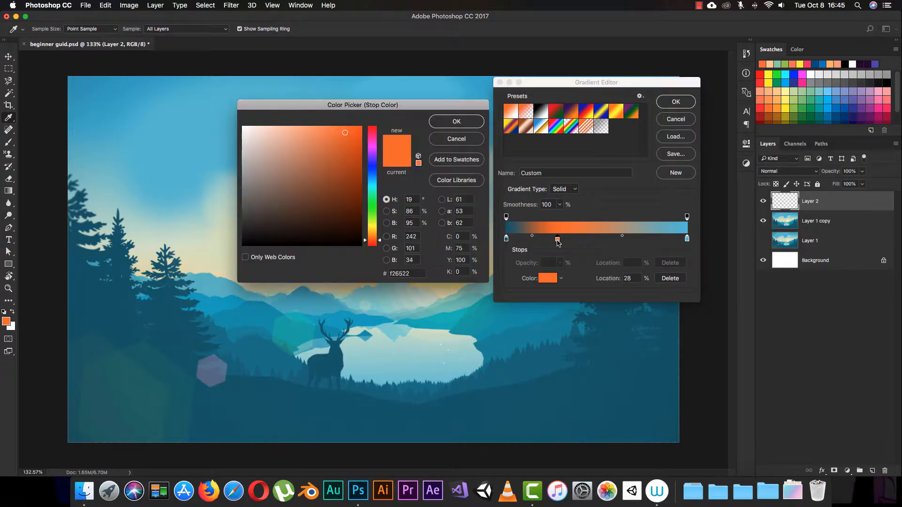
{"action": "left_click", "coordinate": [398, 332]}
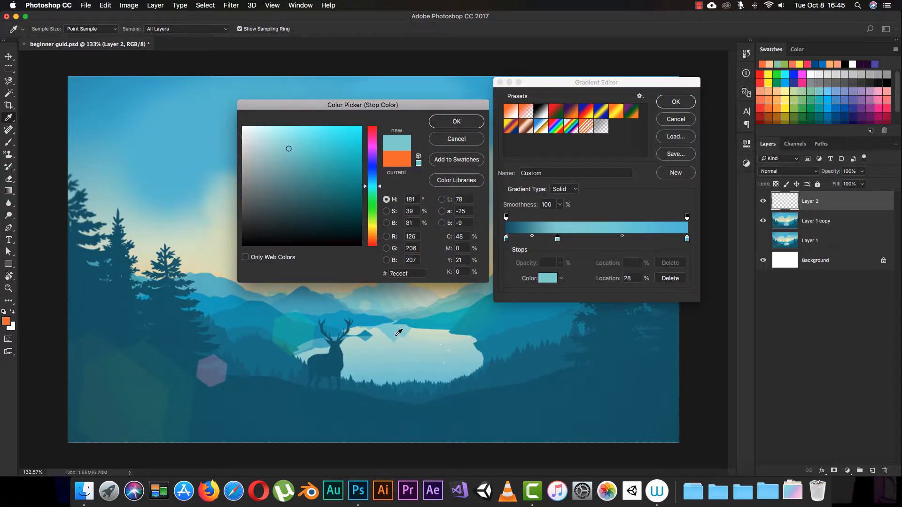
{"action": "left_click", "coordinate": [440, 286]}
{"action": "left_click", "coordinate": [462, 122]}
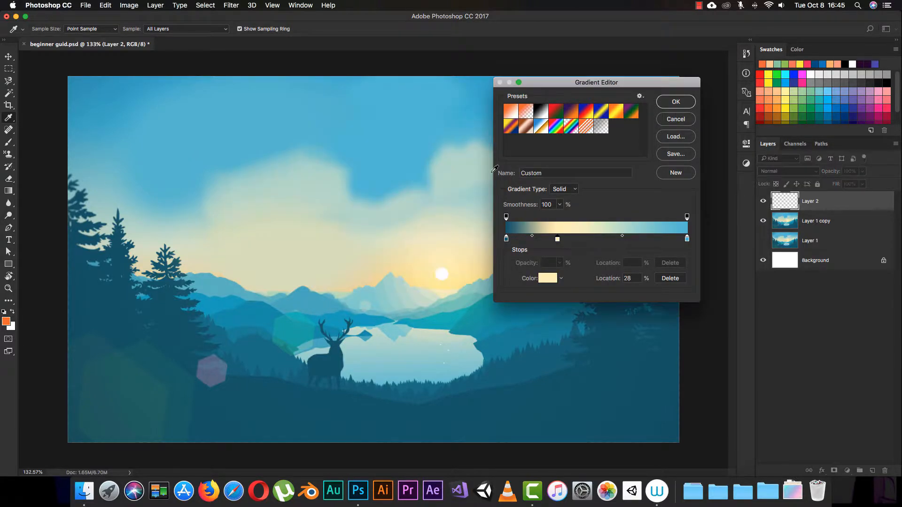
Add another colour stop at 61%, set its colour to orange #f7b348 and accept the four-colour gradient.
{"action": "left_click", "coordinate": [617, 243]}
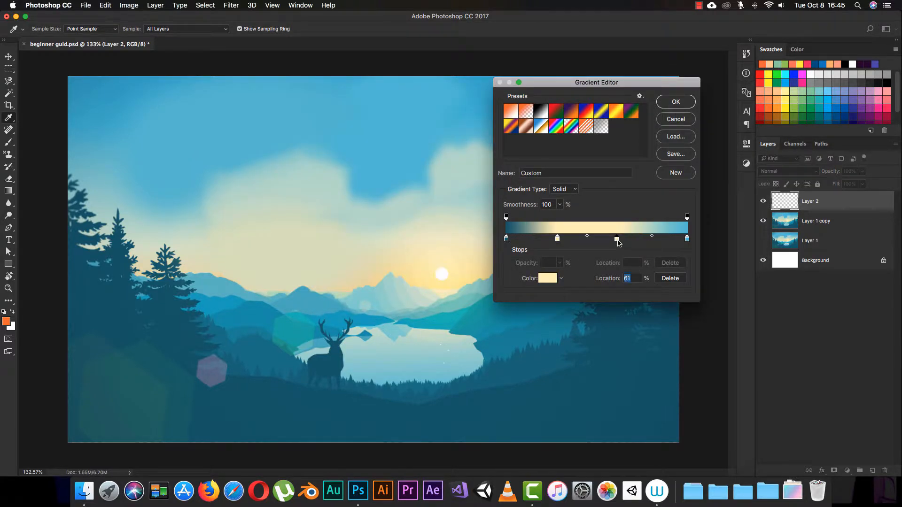
{"action": "double_click", "coordinate": [617, 241]}
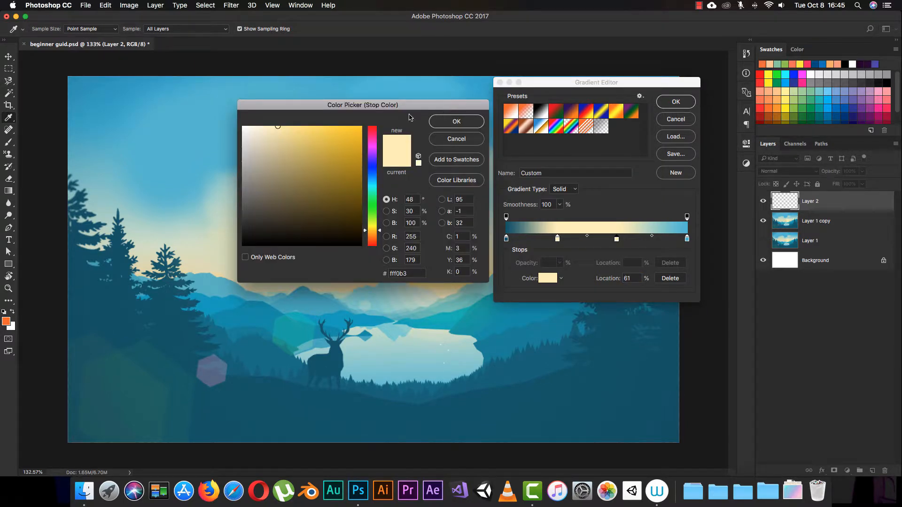
{"action": "left_click_drag", "start_coordinate": [368, 108], "coordinate": [254, 108]}
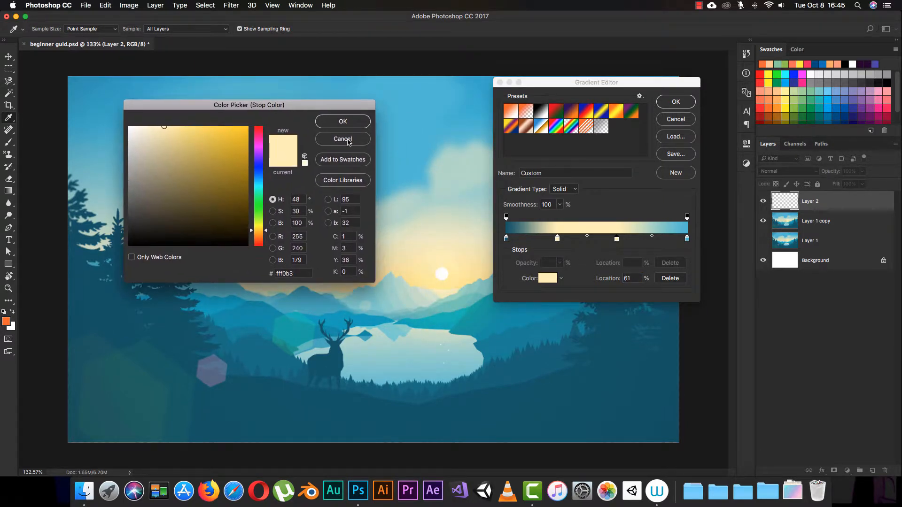
{"action": "left_click", "coordinate": [426, 261]}
{"action": "left_click", "coordinate": [425, 252]}
{"action": "left_click_drag", "start_coordinate": [418, 246], "coordinate": [423, 212]}
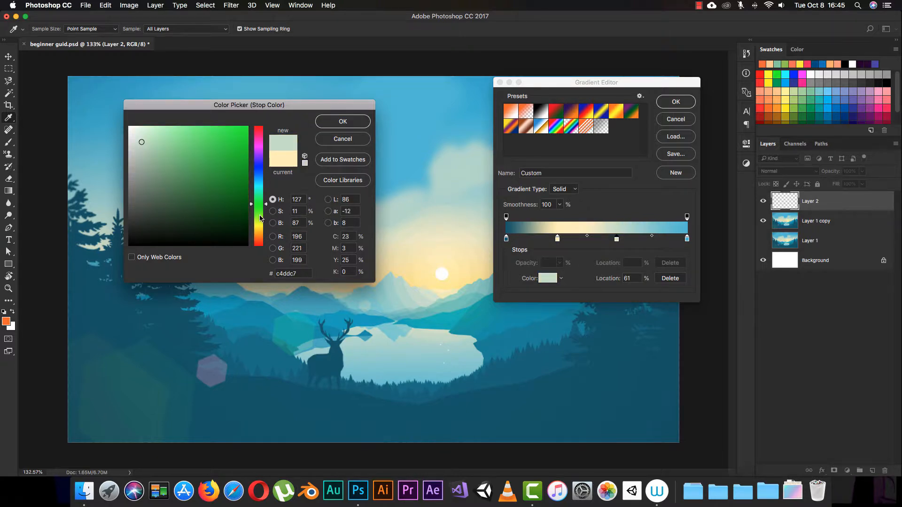
{"action": "left_click_drag", "start_coordinate": [257, 204], "coordinate": [257, 234]}
{"action": "left_click", "coordinate": [196, 133]}
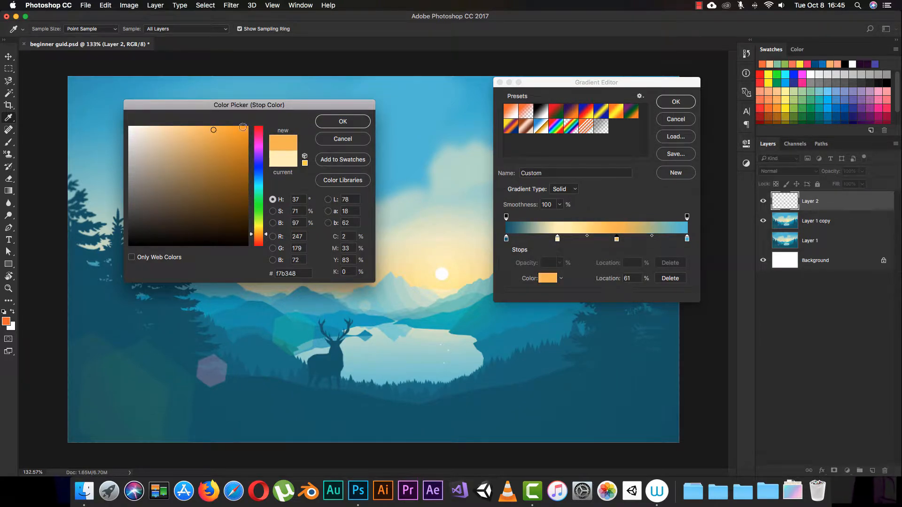
{"action": "left_click", "coordinate": [333, 122]}
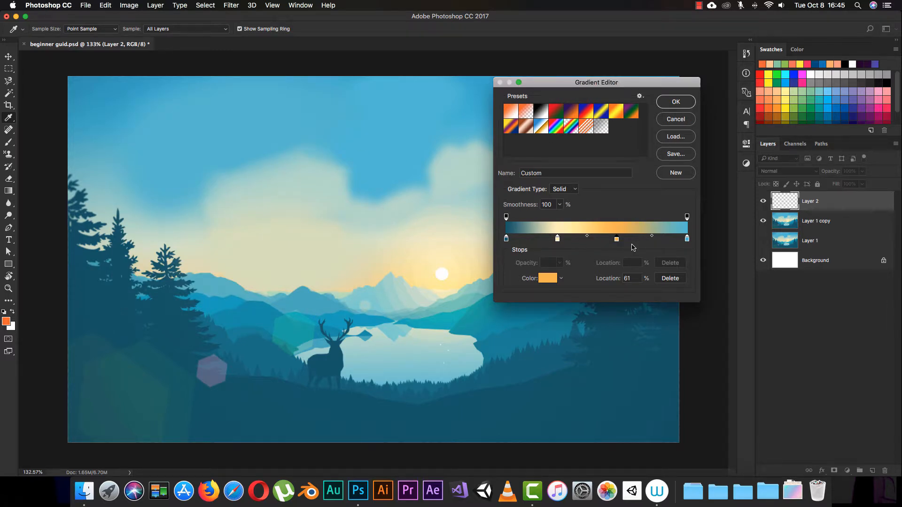
{"action": "left_click", "coordinate": [673, 105]}
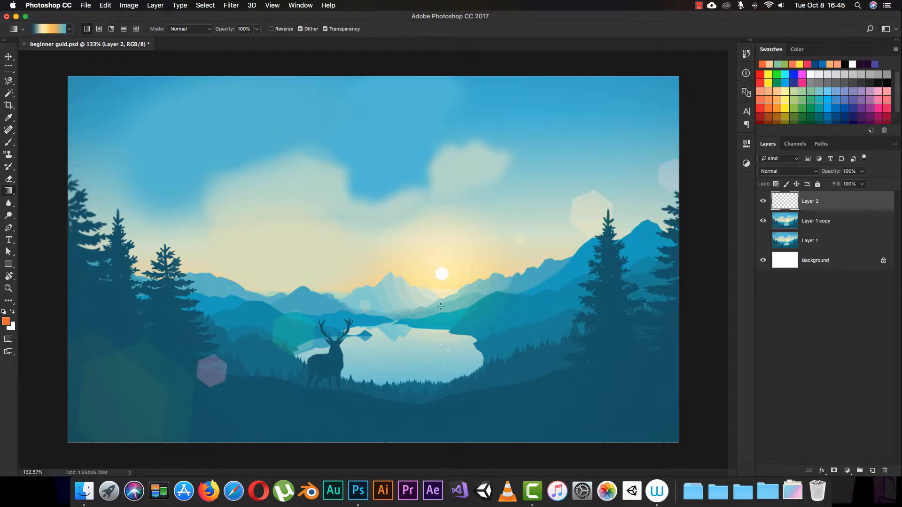
Draw a slanted and a full-height bottom-to-top test of the four-colour gradient on Layer 2, undoing each one.
{"action": "left_click_drag", "start_coordinate": [403, 356], "coordinate": [443, 168]}
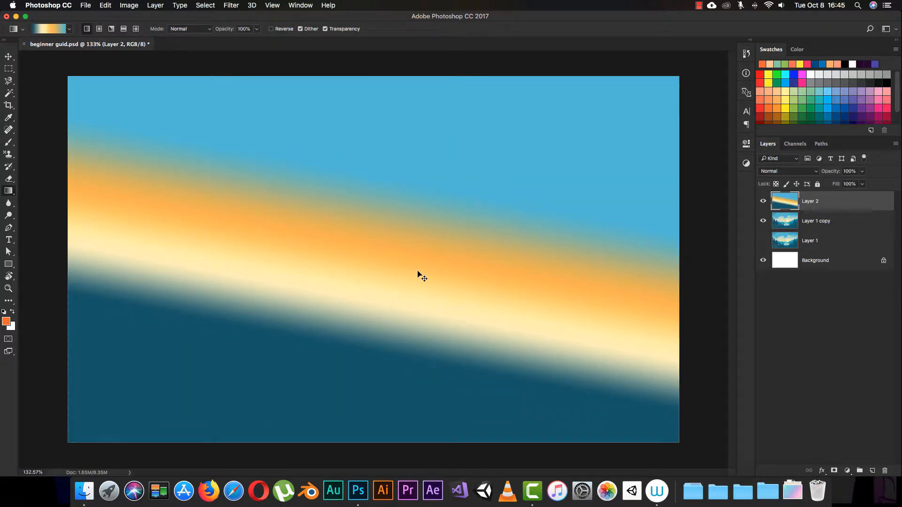
{"action": "key", "text": "super+z"}
{"action": "left_click_drag", "start_coordinate": [377, 426], "coordinate": [367, 92]}
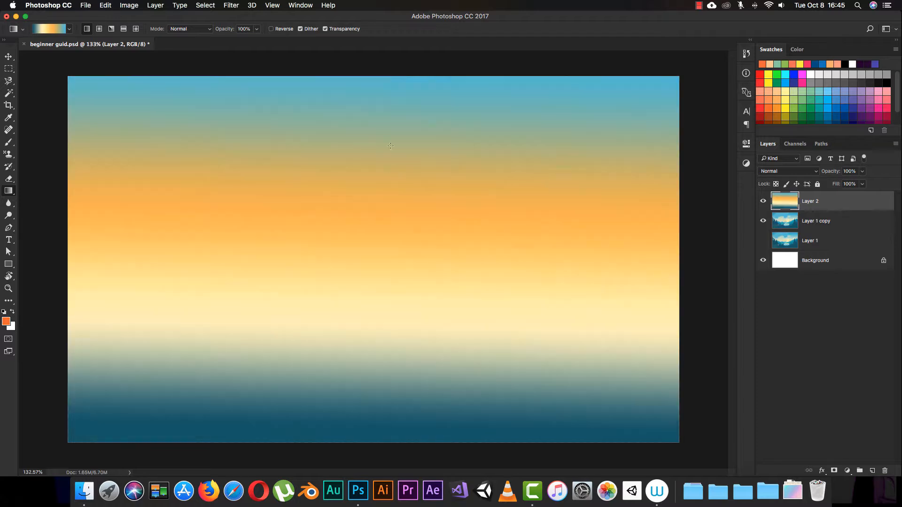
{"action": "key", "text": "super+z"}
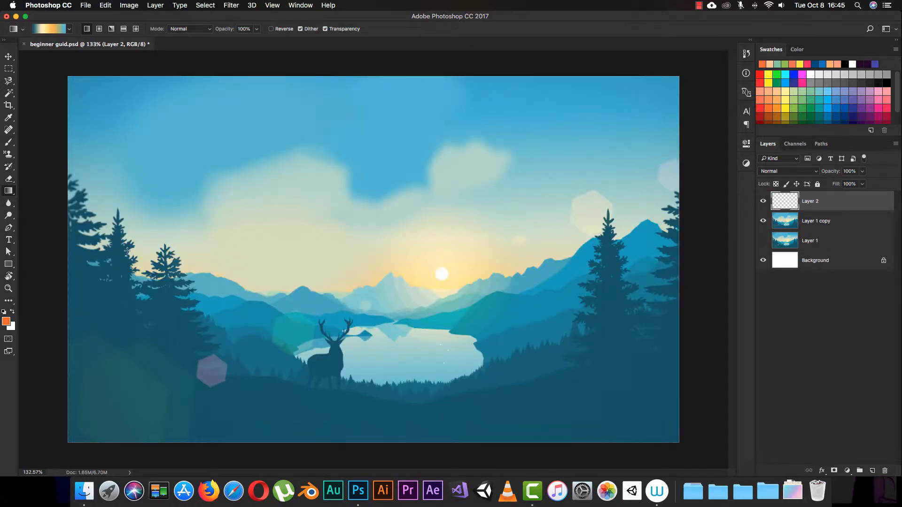
Draw a nearly horizontal test of the four-colour gradient across the full width of Layer 2, then undo it.
{"action": "left_click_drag", "start_coordinate": [77, 243], "coordinate": [657, 272]}
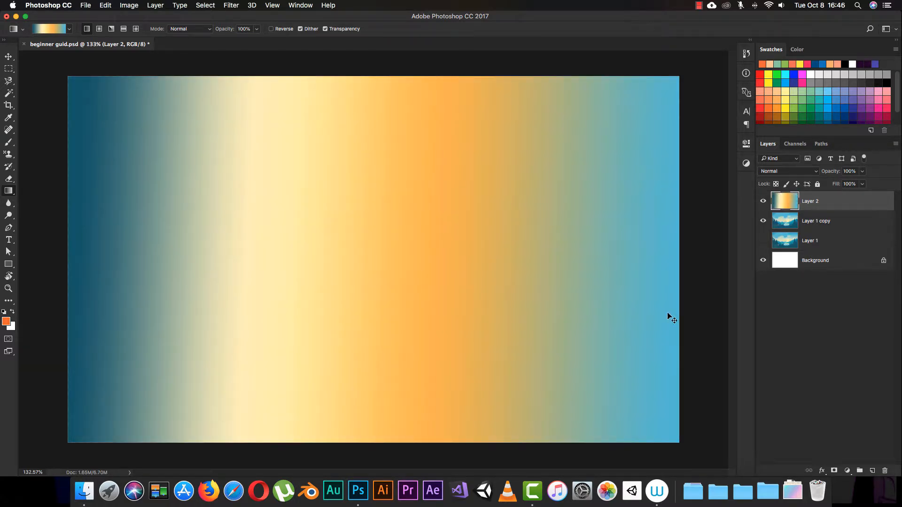
{"action": "key", "text": "super+z"}
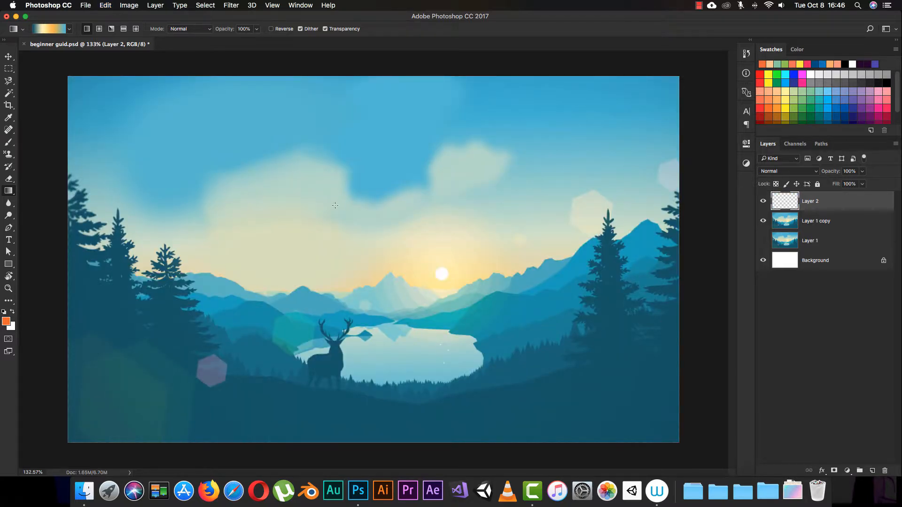
Open the custom gradient in the Gradient Editor and examine the opacity stops at both ends.
{"action": "left_click", "coordinate": [54, 30]}
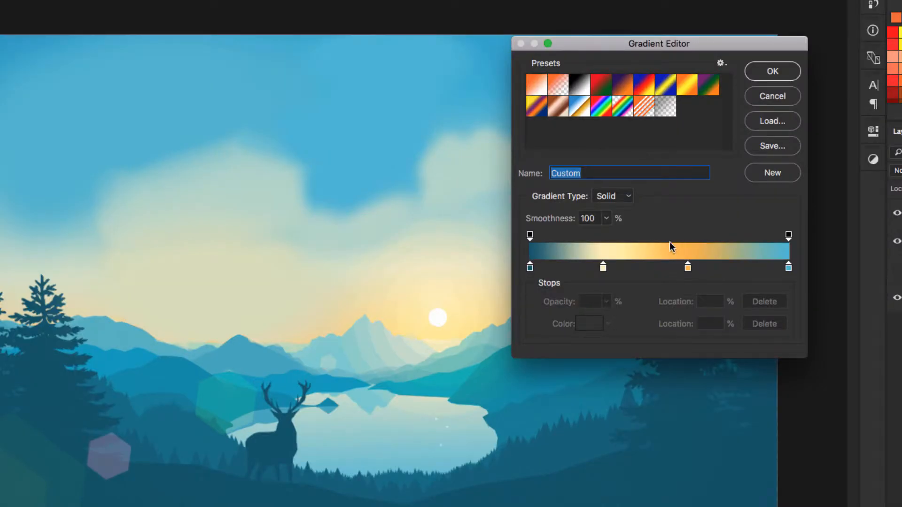
{"action": "left_click", "coordinate": [530, 236]}
{"action": "left_click", "coordinate": [789, 236]}
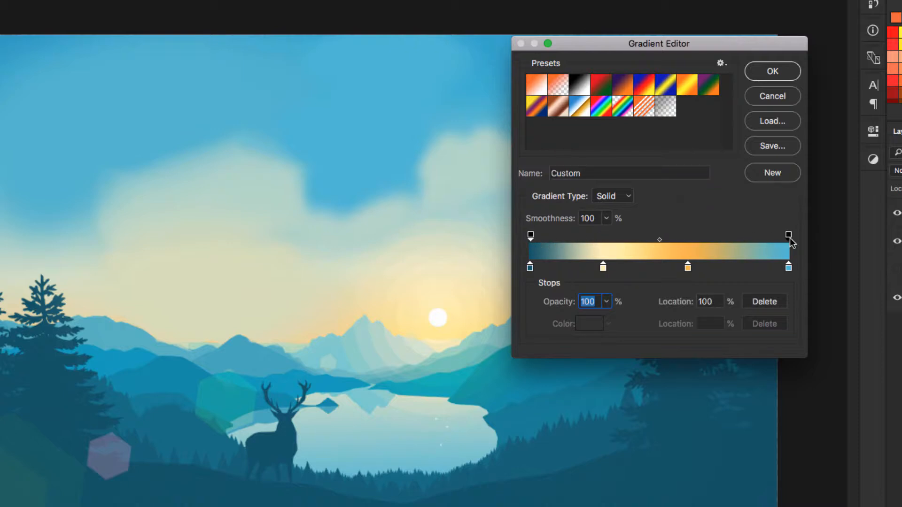
{"action": "left_click", "coordinate": [606, 306]}
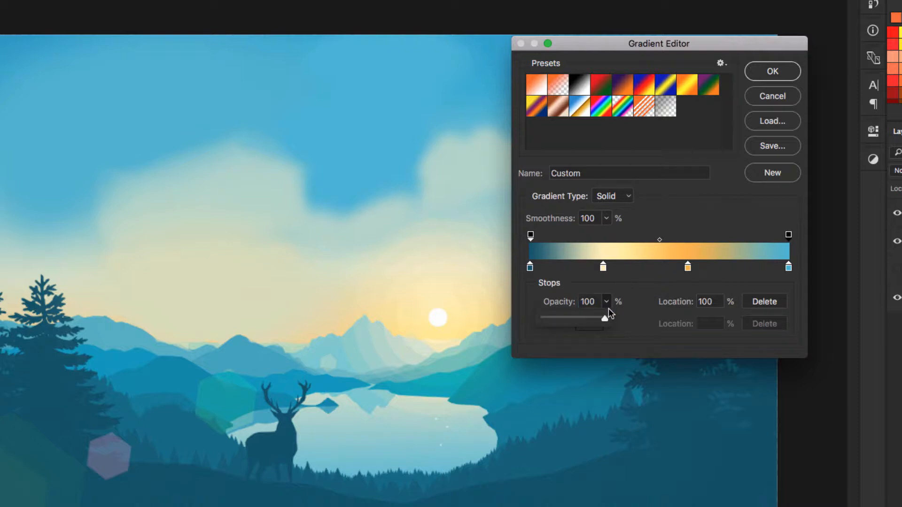
{"action": "left_click", "coordinate": [609, 304]}
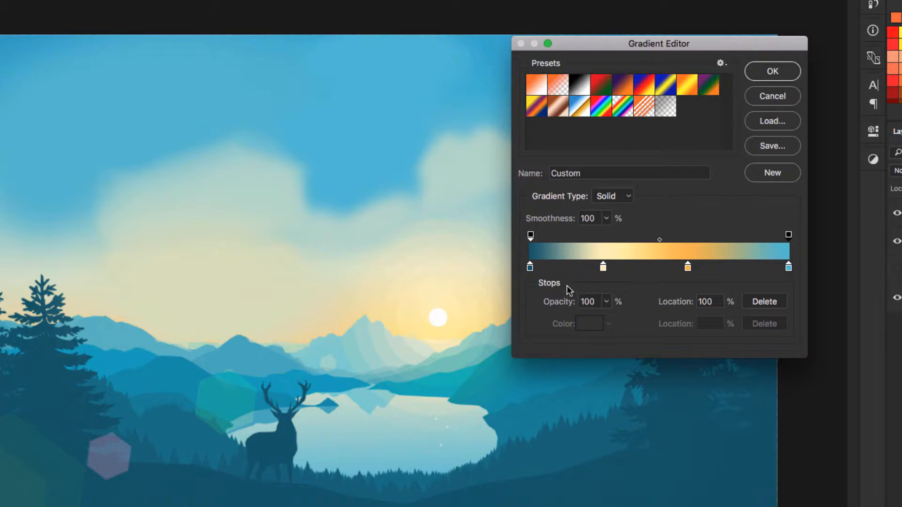
Lower the starting opacity stop of the gradient to 0%, then raise it to 88%.
{"action": "left_click", "coordinate": [531, 235]}
{"action": "left_click", "coordinate": [606, 302]}
{"action": "left_click_drag", "start_coordinate": [603, 318], "coordinate": [516, 348]}
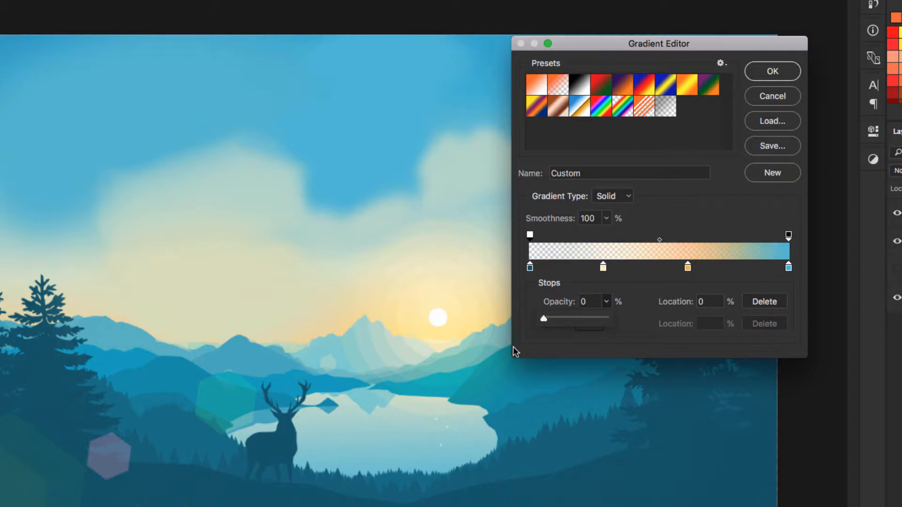
{"action": "left_click_drag", "start_coordinate": [544, 319], "coordinate": [596, 318]}
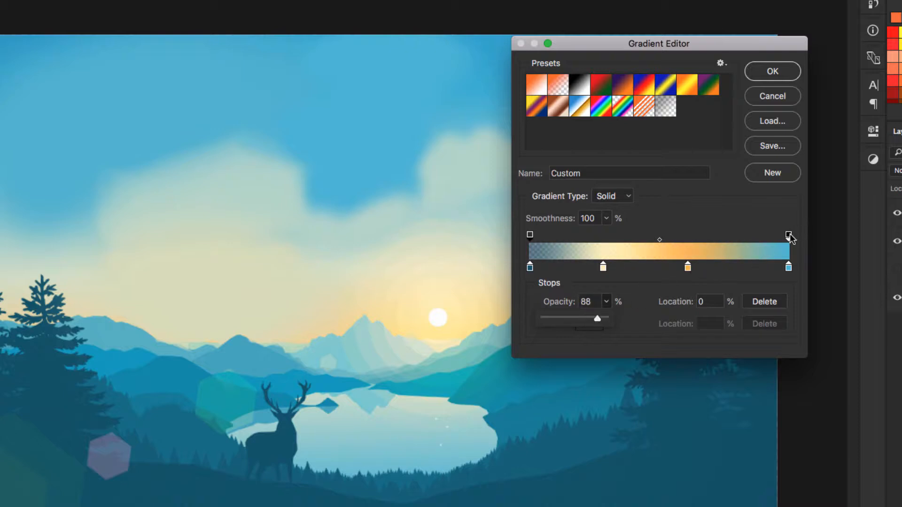
Set the ending opacity stop to 75%, then shift the opacity midpoint to 51% and back to the centre.
{"action": "left_click", "coordinate": [787, 235]}
{"action": "left_click", "coordinate": [606, 302]}
{"action": "left_click_drag", "start_coordinate": [605, 320], "coordinate": [589, 321]}
{"action": "left_click", "coordinate": [668, 244]}
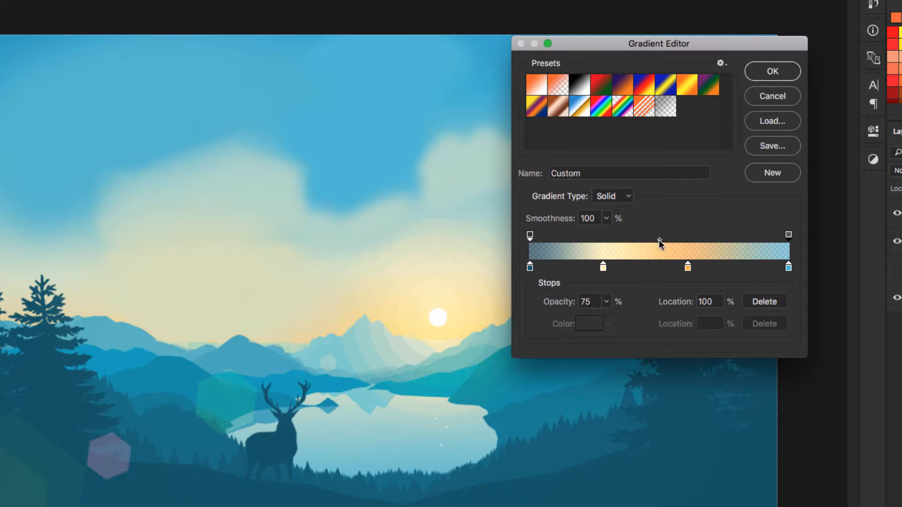
{"action": "mouse_move", "coordinate": [660, 240]}
{"action": "left_mouse_down"}
{"action": "mouse_move", "coordinate": [636, 241]}
{"action": "mouse_move", "coordinate": [676, 238]}
{"action": "left_mouse_up"}
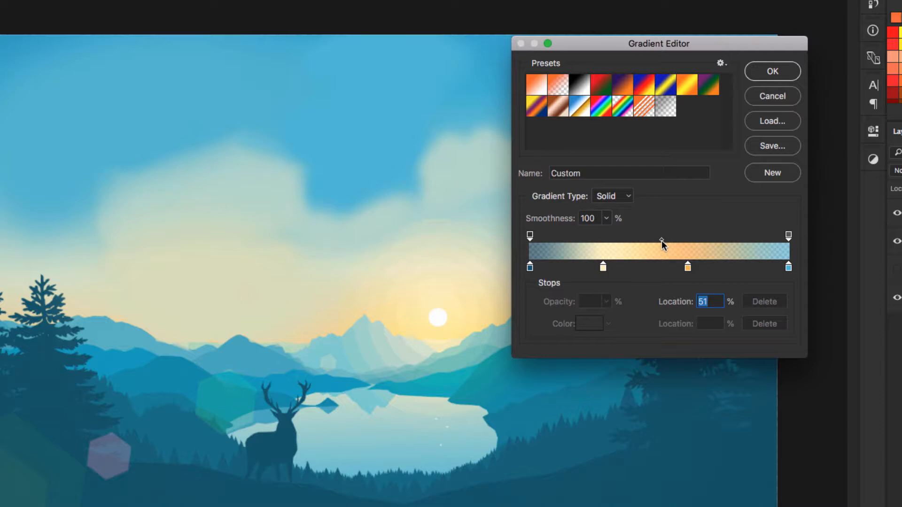
{"action": "left_click_drag", "start_coordinate": [662, 240], "coordinate": [659, 240]}
Set the opacity stops at both ends of the gradient back to 100%.
{"action": "left_click", "coordinate": [531, 235]}
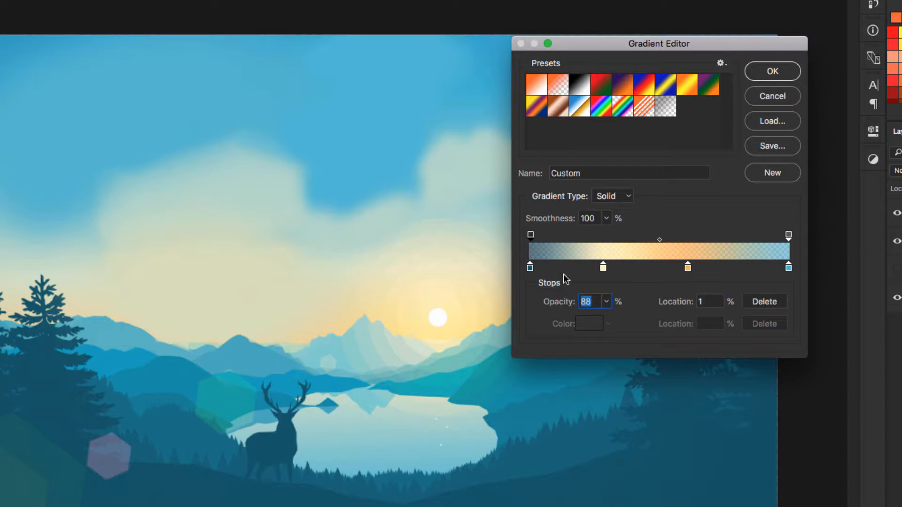
{"action": "left_click", "coordinate": [606, 301]}
{"action": "left_click_drag", "start_coordinate": [604, 319], "coordinate": [613, 320]}
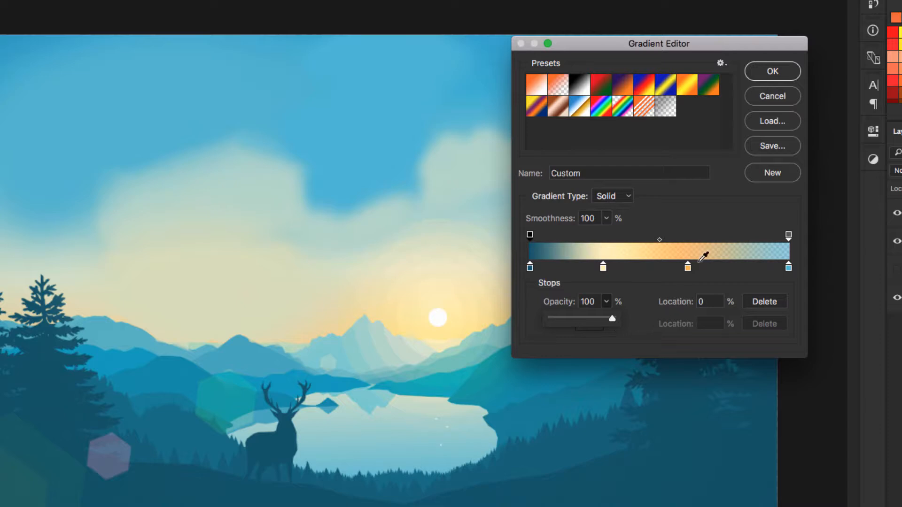
{"action": "left_click", "coordinate": [789, 236]}
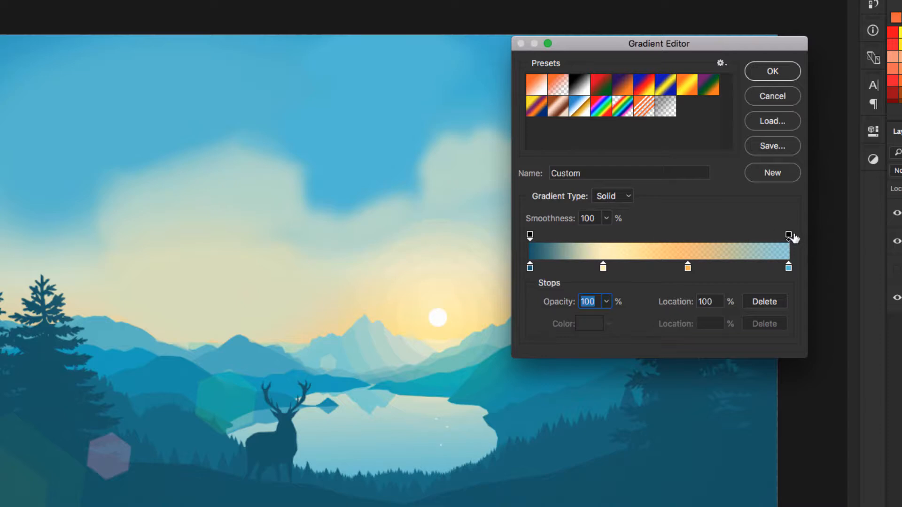
{"action": "left_click", "coordinate": [607, 301]}
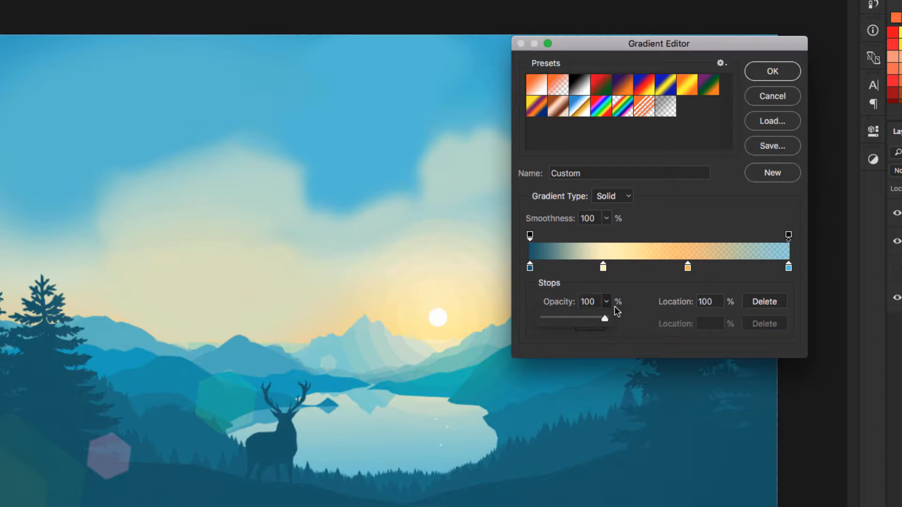
{"action": "left_click", "coordinate": [788, 235]}
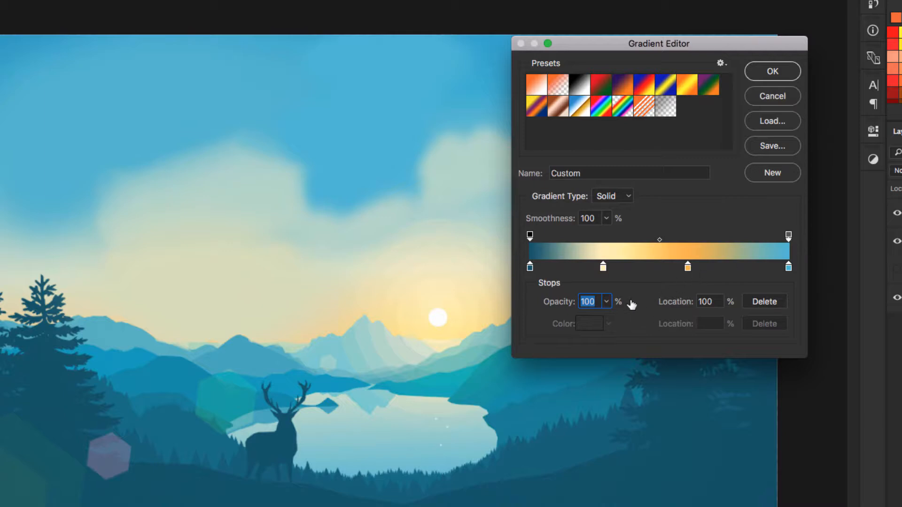
{"action": "left_click", "coordinate": [606, 302]}
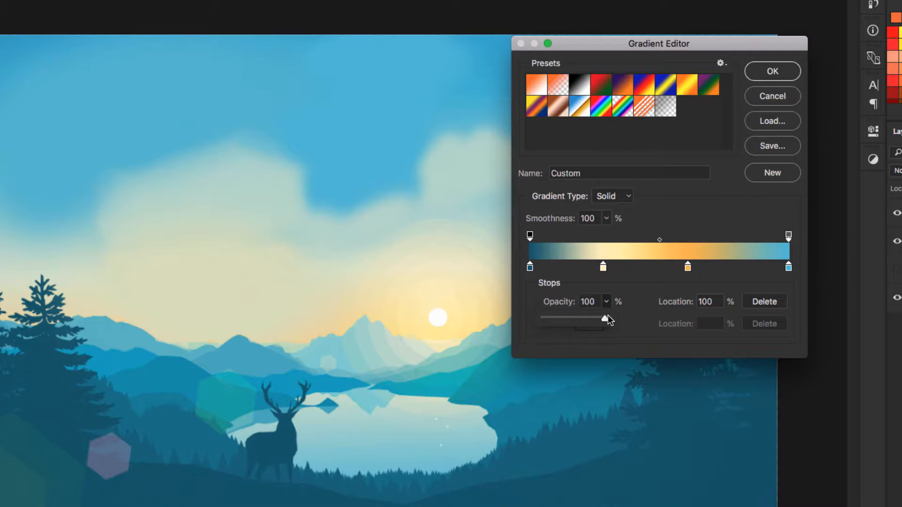
{"action": "left_click", "coordinate": [710, 225]}
Move the yellow-orange colour midpoint close to the pale yellow stop and set the dark blue-yellow midpoint to 83%.
{"action": "left_click", "coordinate": [603, 268]}
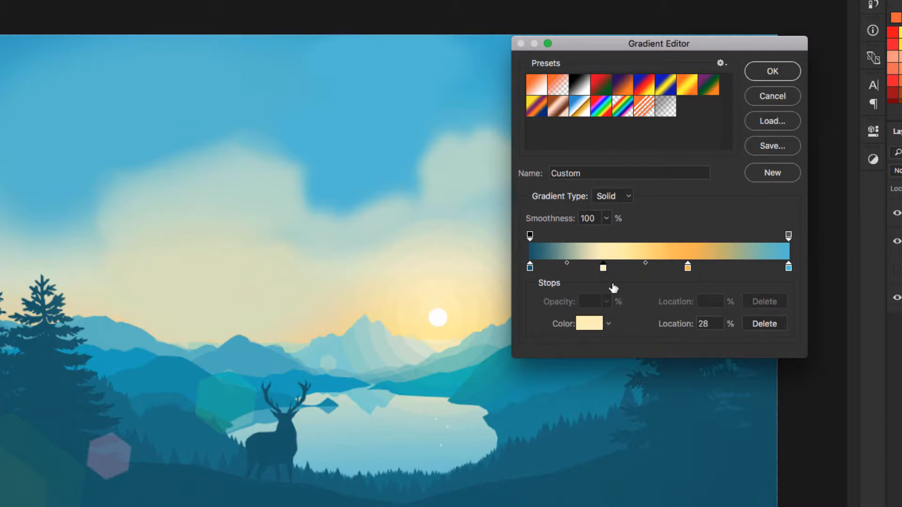
{"action": "left_click_drag", "start_coordinate": [646, 263], "coordinate": [618, 266]}
{"action": "left_click", "coordinate": [603, 268]}
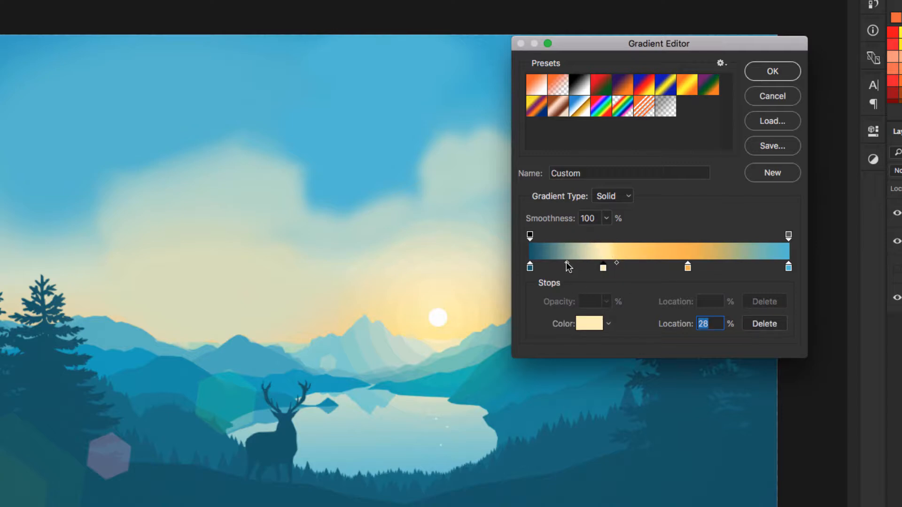
{"action": "left_click_drag", "start_coordinate": [566, 264], "coordinate": [592, 272]}
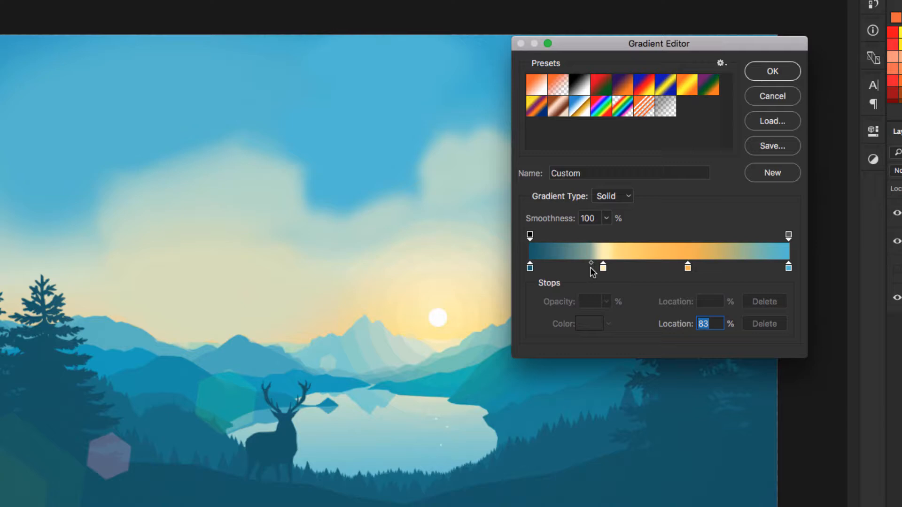
Set the orange-to-blue colour midpoint to 14% and the yellow-to-orange midpoint to 65%, then accept the gradient.
{"action": "left_click", "coordinate": [686, 267]}
{"action": "left_click", "coordinate": [729, 263]}
{"action": "left_click_drag", "start_coordinate": [709, 268], "coordinate": [700, 267]}
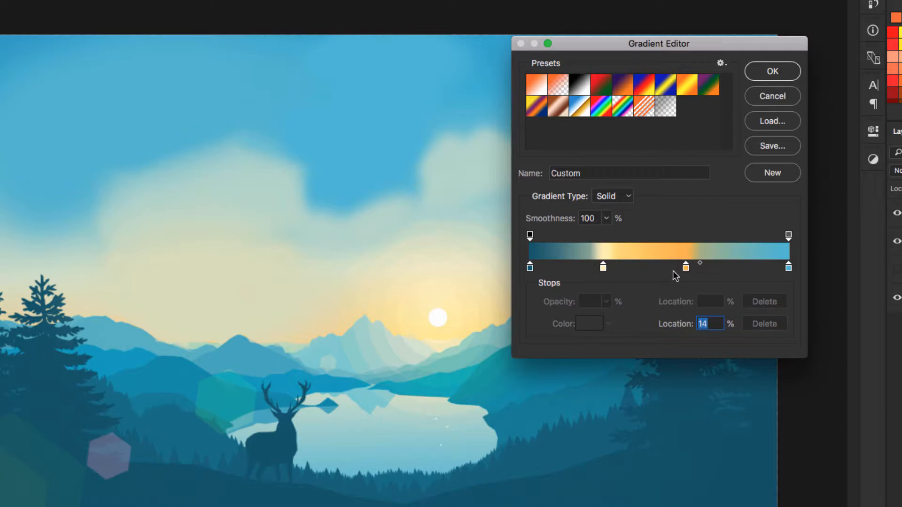
{"action": "left_click", "coordinate": [686, 268]}
{"action": "left_click_drag", "start_coordinate": [616, 263], "coordinate": [657, 265]}
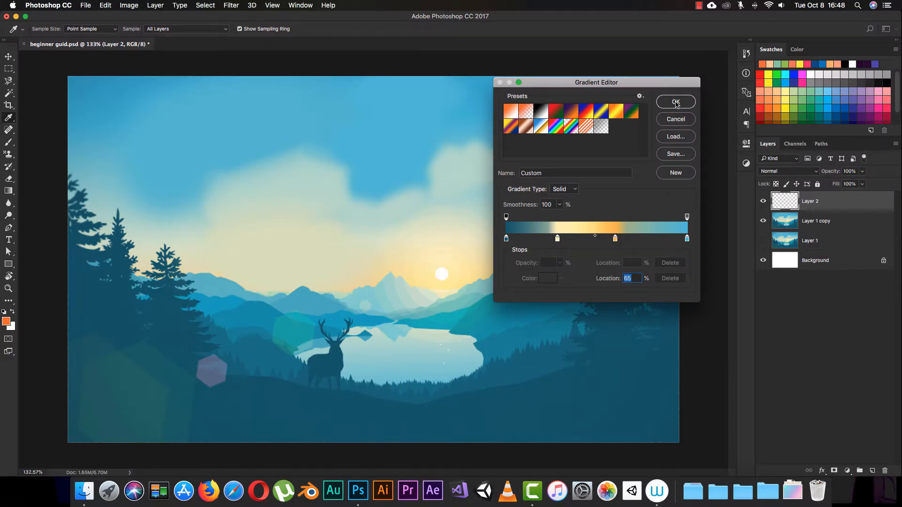
{"action": "left_click", "coordinate": [676, 102]}
Draw a diagonal test of the adjusted gradient from beside the deer up towards the sky, then undo it.
{"action": "left_click_drag", "start_coordinate": [314, 384], "coordinate": [518, 156]}
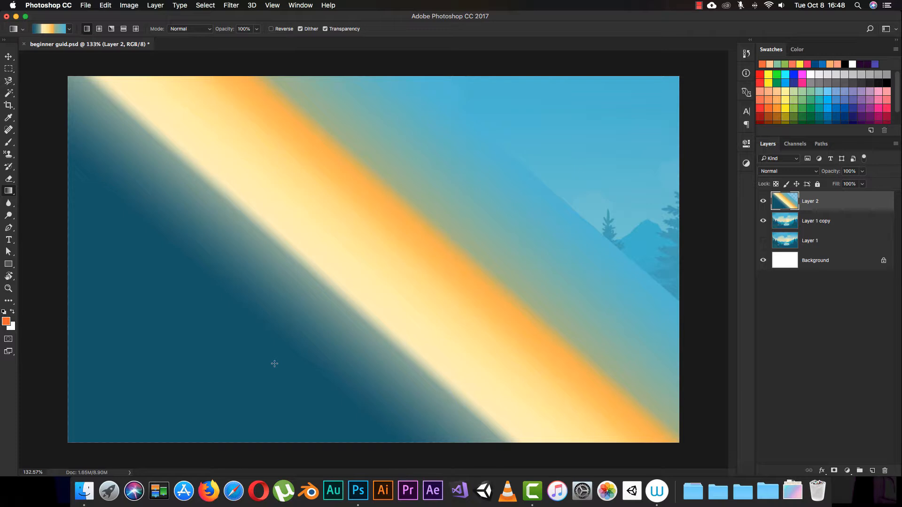
{"action": "key", "text": "super+z"}
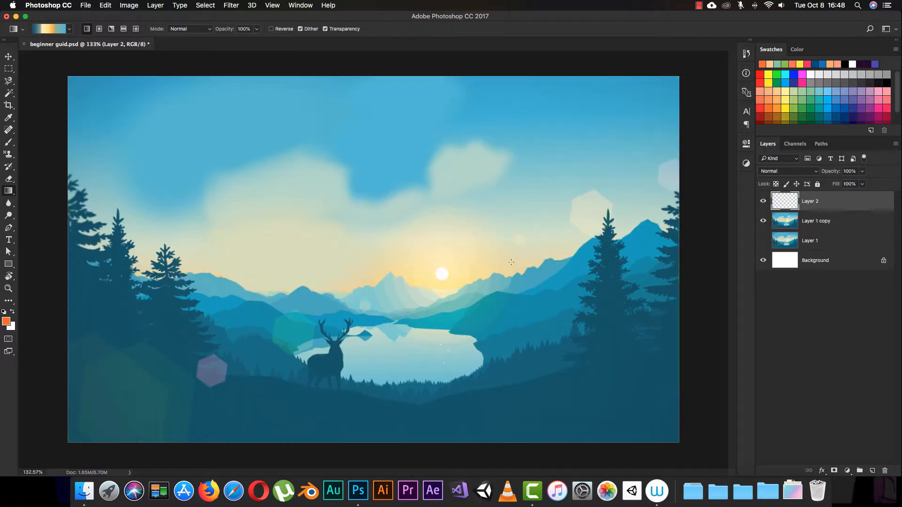
Fill all of Layer 2 with the orange foreground colour using the Paint Bucket tool, then undo the fill.
{"action": "right_click", "coordinate": [7, 196]}
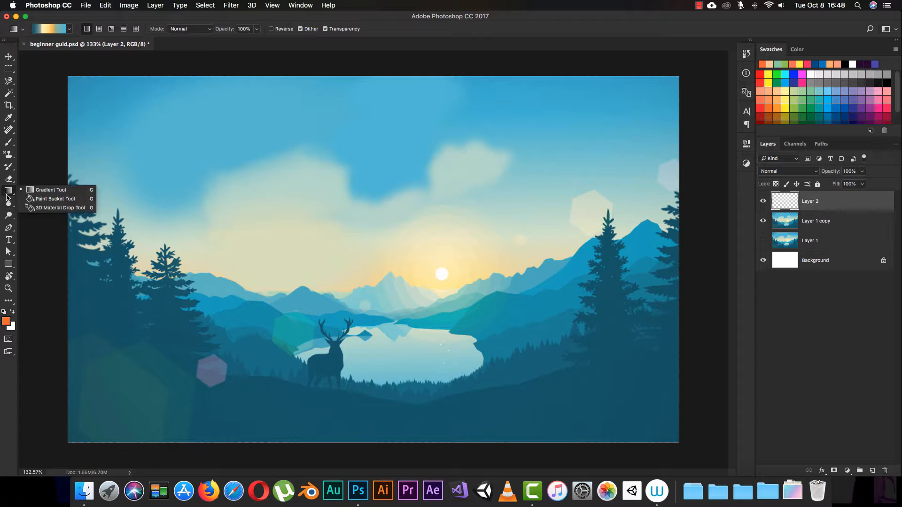
{"action": "left_click", "coordinate": [65, 199]}
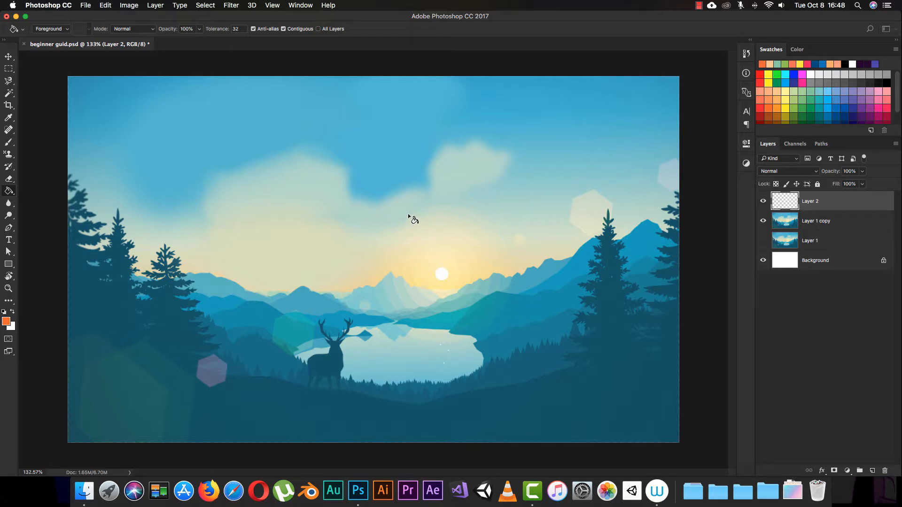
{"action": "left_click", "coordinate": [435, 136]}
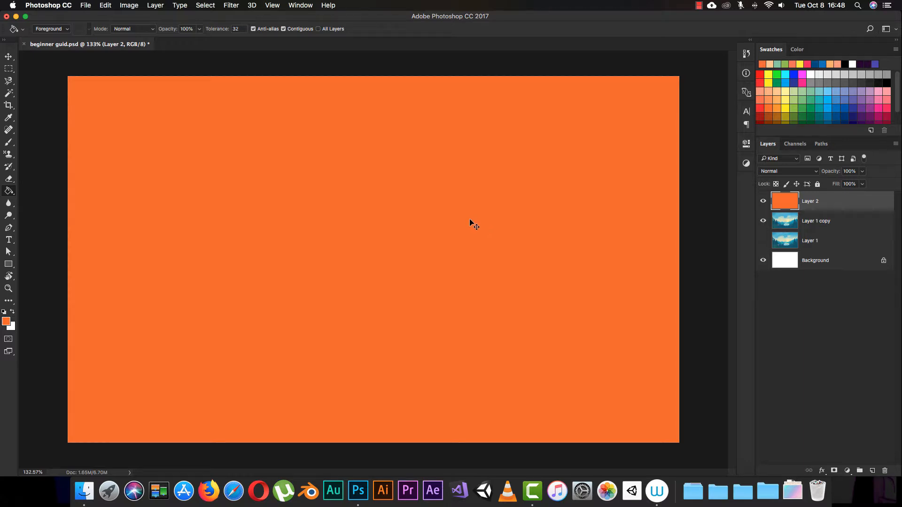
{"action": "key", "text": "super+z"}
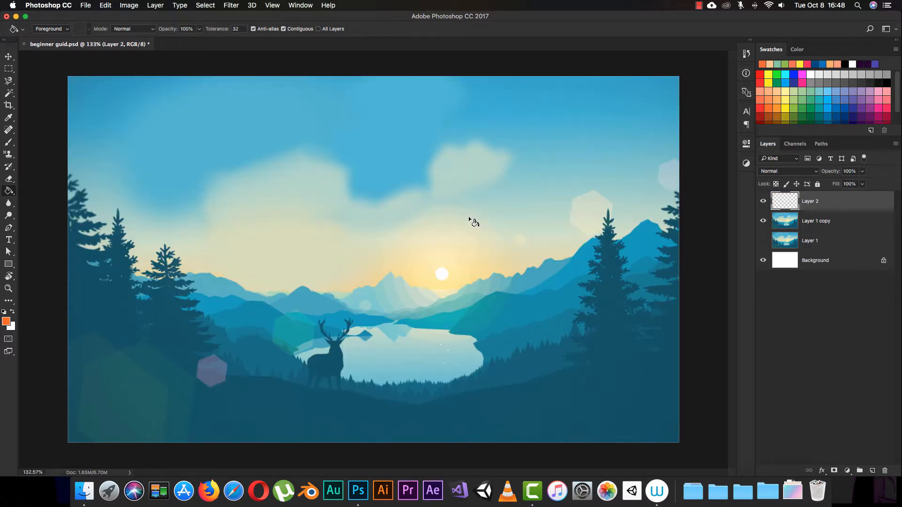
Fill a rectangular marquee selection above the sun with orange using the Paint Bucket, then undo the fill and deselect.
{"action": "key", "text": "m"}
{"action": "mouse_move", "coordinate": [375, 157]}
{"action": "left_mouse_down"}
{"action": "mouse_move", "coordinate": [478, 254]}
{"action": "mouse_move", "coordinate": [483, 274]}
{"action": "left_mouse_up"}
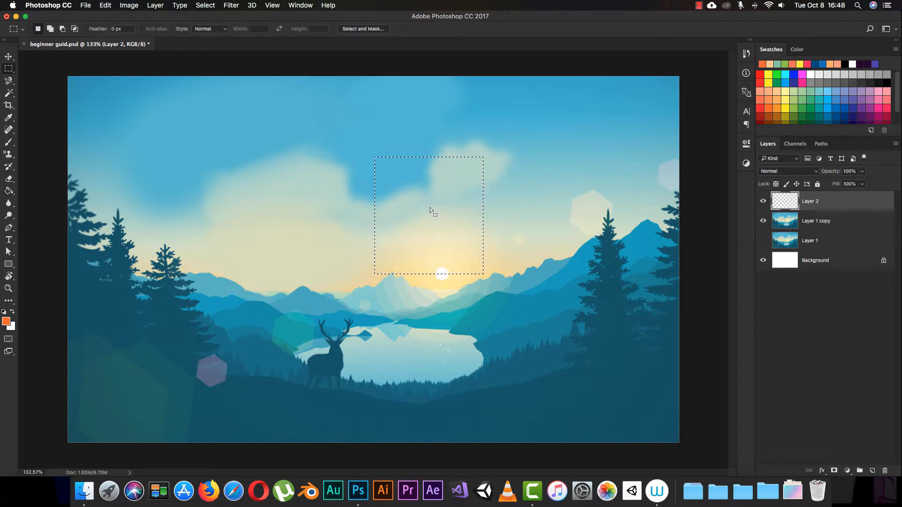
{"action": "key", "text": "g"}
{"action": "left_click", "coordinate": [428, 219]}
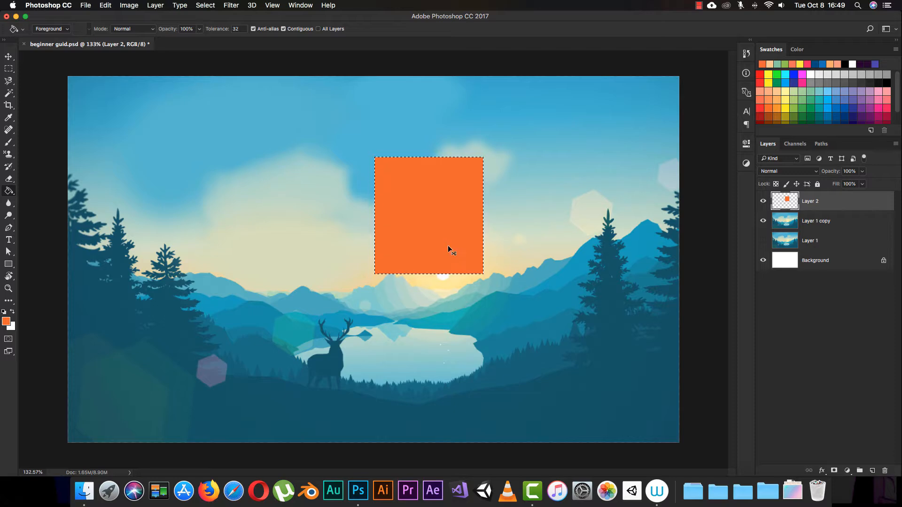
{"action": "key", "text": "super+z"}
{"action": "key", "text": "super+d"}
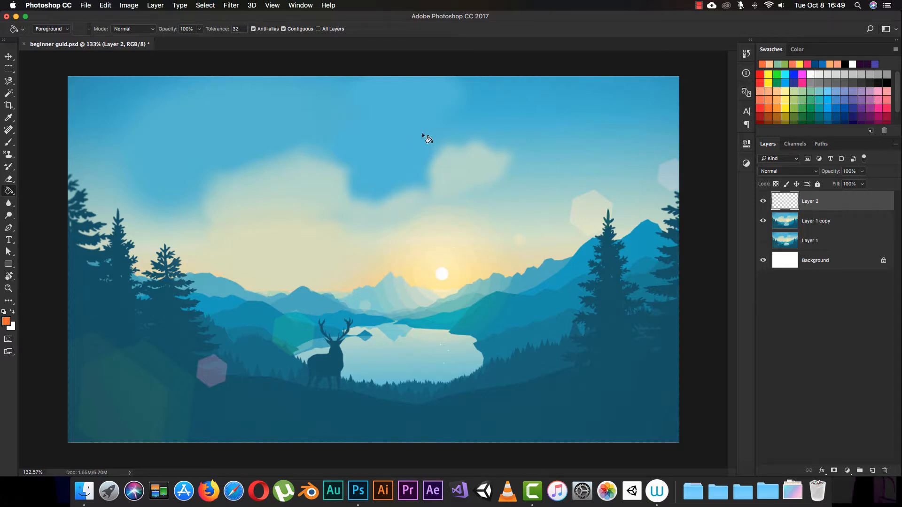
Switch from the Paint Bucket to the Blur tool.
{"action": "right_click", "coordinate": [10, 197]}
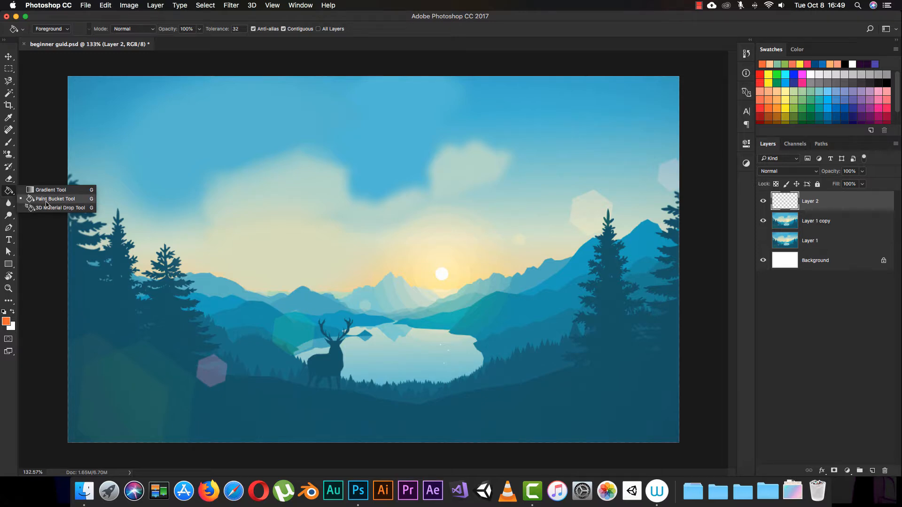
{"action": "left_click", "coordinate": [10, 208]}
{"action": "left_click", "coordinate": [10, 205]}
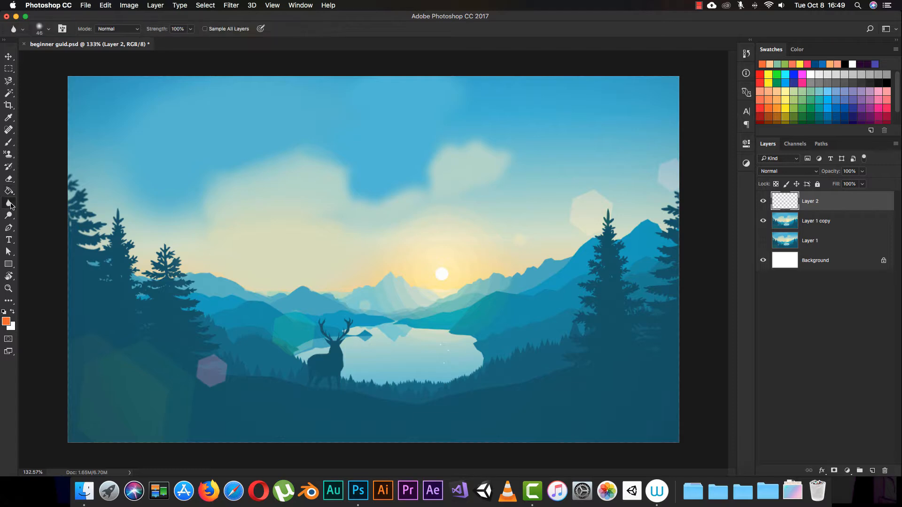
{"action": "left_click", "coordinate": [10, 205]}
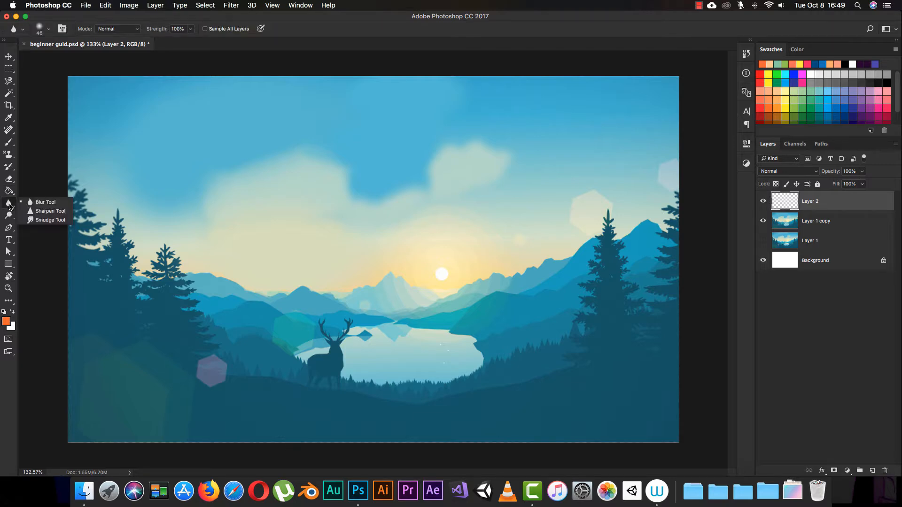
{"action": "left_click", "coordinate": [37, 203]}
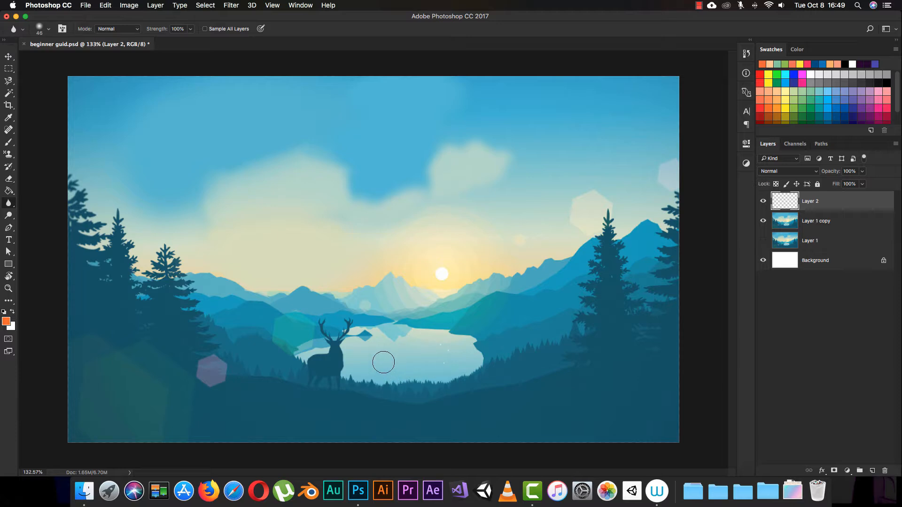
Set the Blur tool's brush size to 23 px for work along the deer's outline.
{"action": "key", "text": "super+equal"}
{"action": "key", "text": "super+equal"}
{"action": "key", "text": "super+equal"}
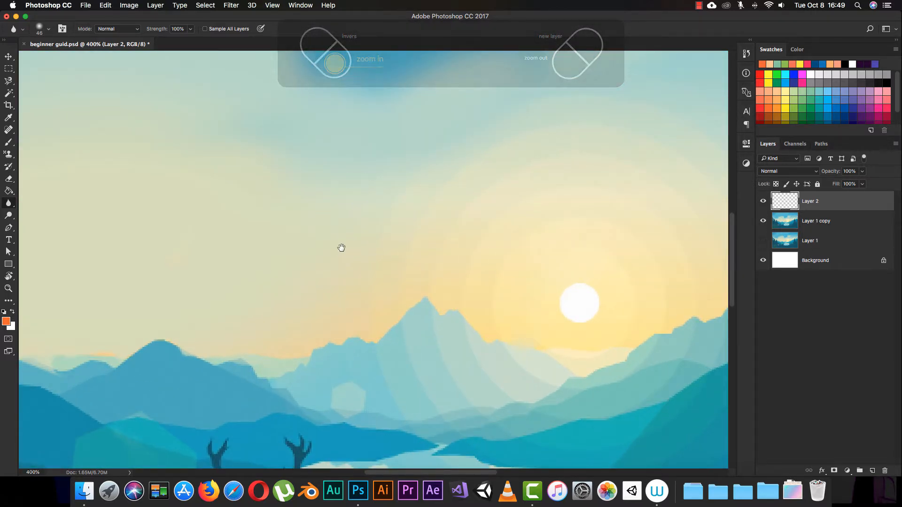
{"action": "left_click_drag", "start_coordinate": [340, 248], "coordinate": [421, 101]}
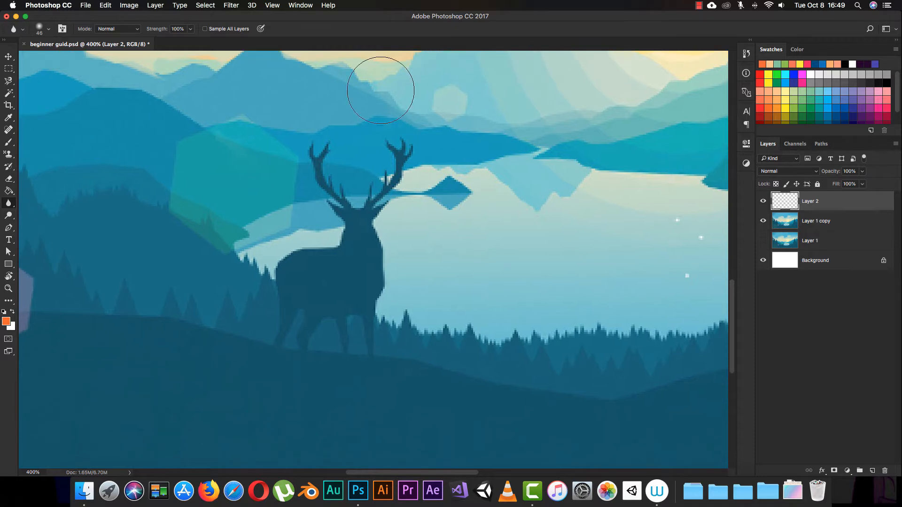
{"action": "key", "text": "super+equal"}
{"action": "mouse_move", "coordinate": [333, 183]}
{"action": "left_mouse_down"}
{"action": "mouse_move", "coordinate": [314, 216]}
{"action": "mouse_move", "coordinate": [310, 206]}
{"action": "left_mouse_up"}
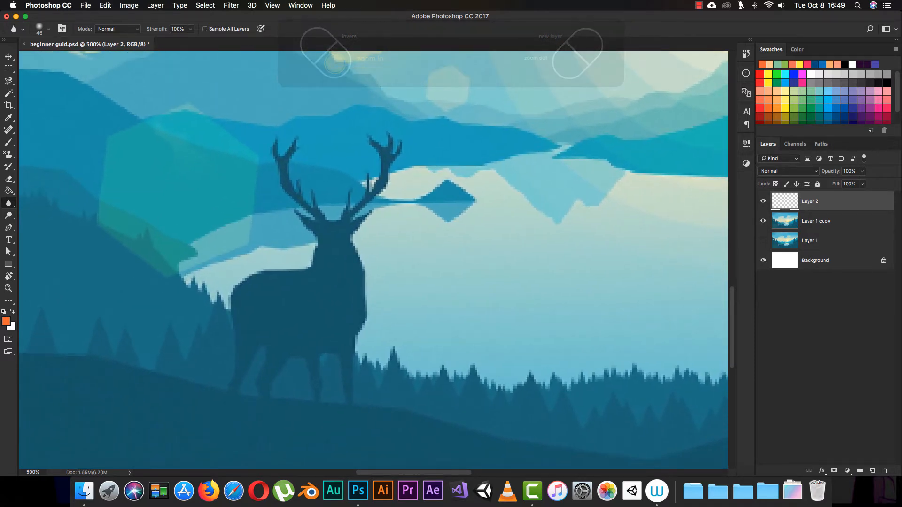
{"action": "left_click", "coordinate": [14, 205]}
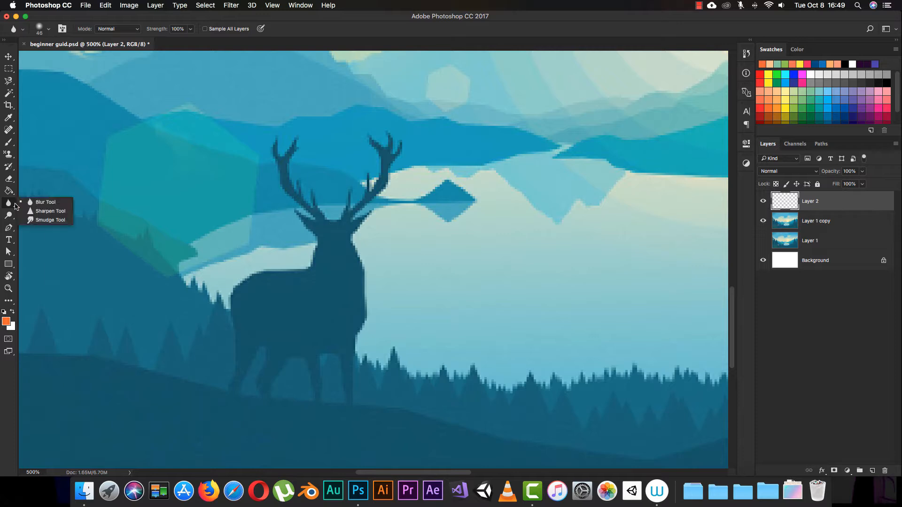
{"action": "left_click", "coordinate": [47, 203]}
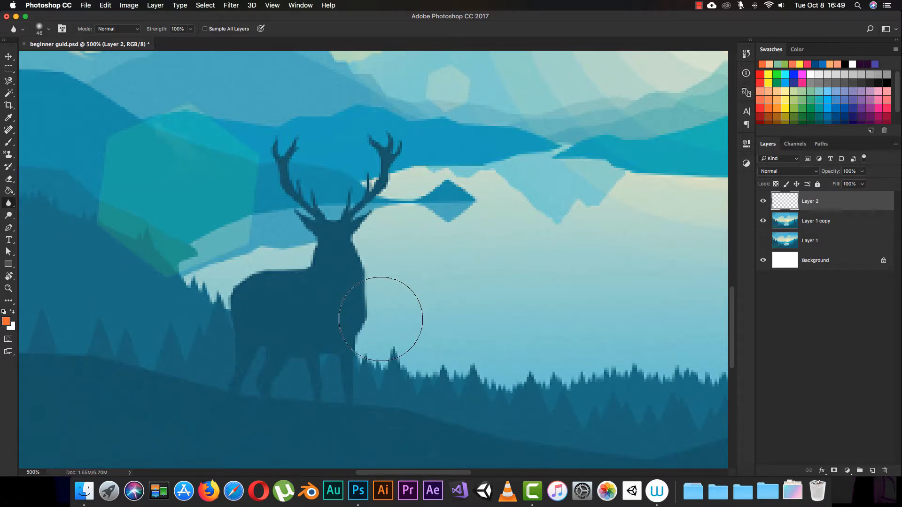
{"action": "right_click", "coordinate": [369, 300]}
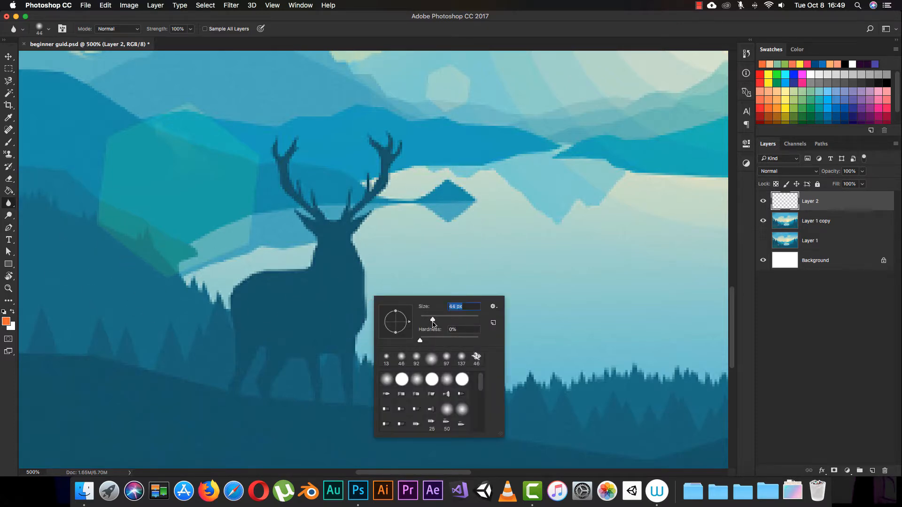
{"action": "left_click", "coordinate": [396, 267]}
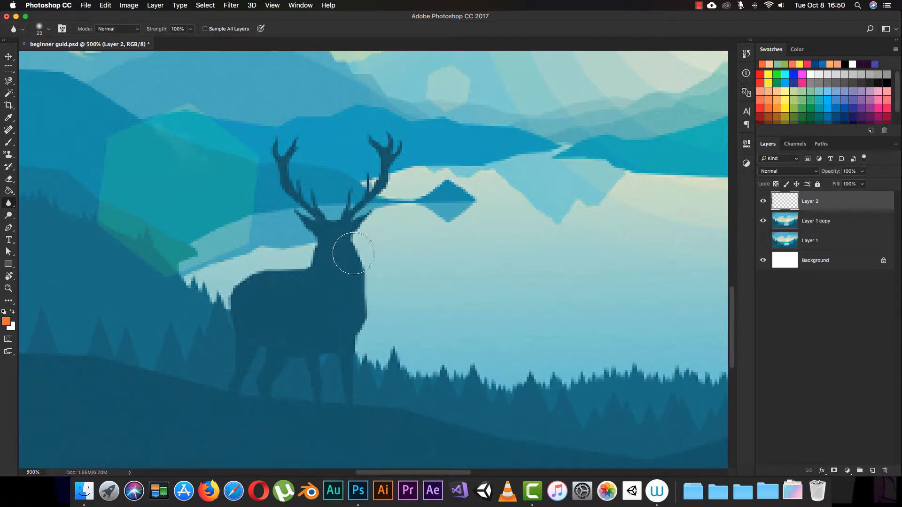
Blur the deer's lake-facing edge, from its chest up to the antler, on Layer 1 copy.
{"action": "left_click", "coordinate": [786, 225]}
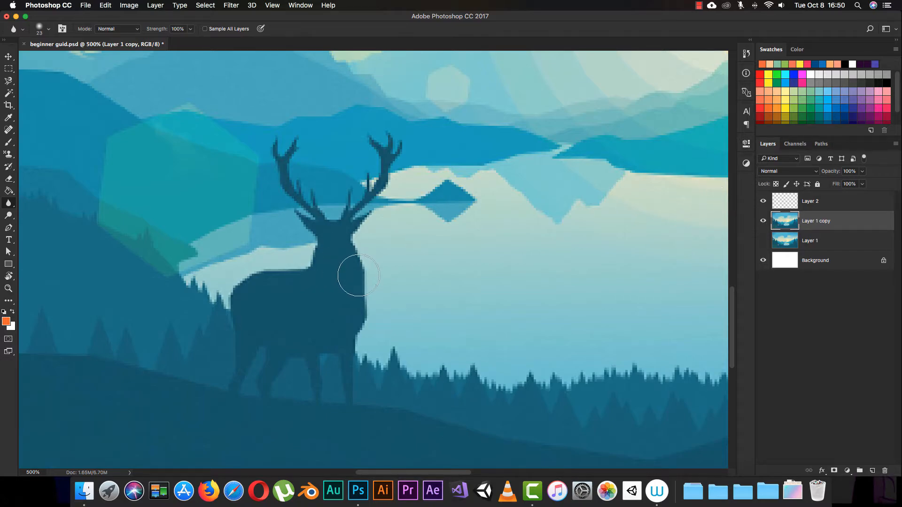
{"action": "mouse_move", "coordinate": [359, 276]}
{"action": "left_mouse_down"}
{"action": "mouse_move", "coordinate": [369, 302]}
{"action": "mouse_move", "coordinate": [350, 240]}
{"action": "mouse_move", "coordinate": [357, 316]}
{"action": "left_mouse_up"}
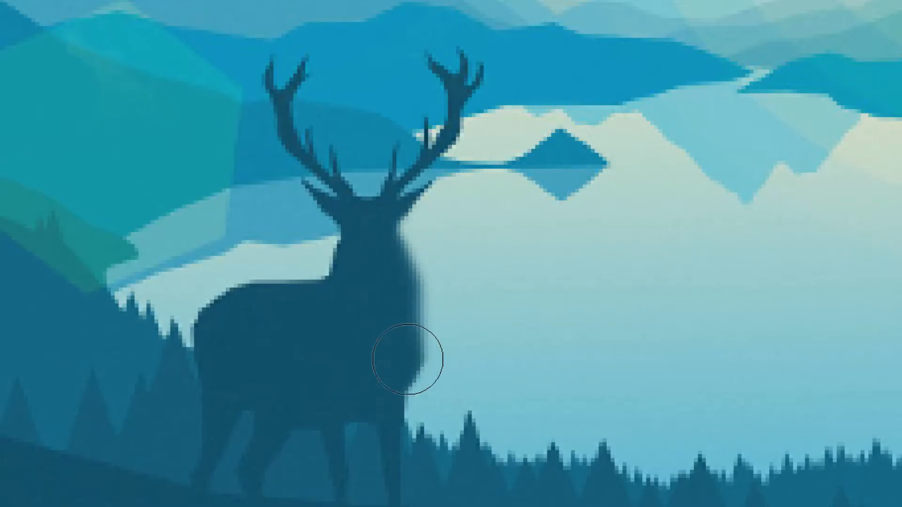
{"action": "mouse_move", "coordinate": [408, 359]}
{"action": "left_mouse_down"}
{"action": "mouse_move", "coordinate": [385, 416]}
{"action": "mouse_move", "coordinate": [393, 235]}
{"action": "mouse_move", "coordinate": [412, 360]}
{"action": "mouse_move", "coordinate": [397, 400]}
{"action": "mouse_move", "coordinate": [404, 239]}
{"action": "mouse_move", "coordinate": [422, 314]}
{"action": "mouse_move", "coordinate": [410, 464]}
{"action": "mouse_move", "coordinate": [414, 259]}
{"action": "mouse_move", "coordinate": [461, 101]}
{"action": "mouse_move", "coordinate": [437, 141]}
{"action": "mouse_move", "coordinate": [458, 111]}
{"action": "mouse_move", "coordinate": [461, 69]}
{"action": "mouse_move", "coordinate": [452, 149]}
{"action": "mouse_move", "coordinate": [468, 53]}
{"action": "mouse_move", "coordinate": [399, 273]}
{"action": "mouse_move", "coordinate": [382, 185]}
{"action": "left_mouse_up"}
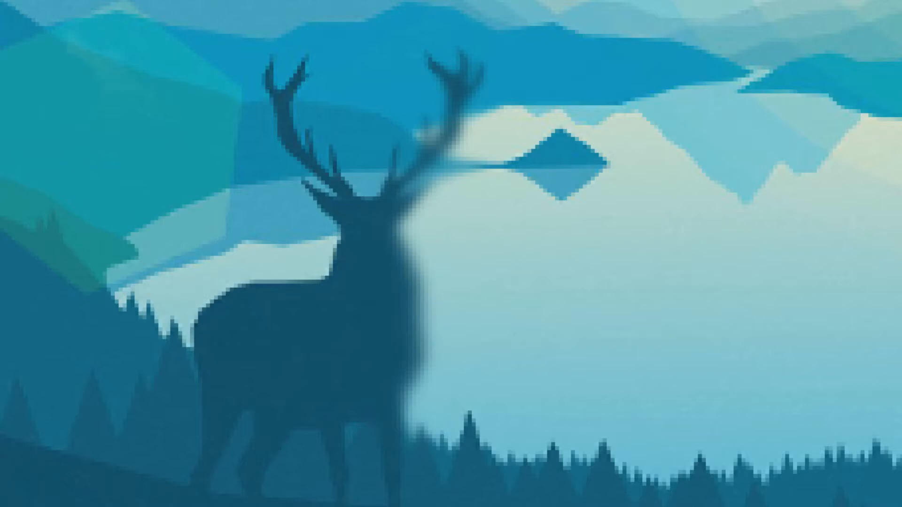
Sharpen the blurred antler and neck edge of the deer with the Sharpen tool.
{"action": "right_click", "coordinate": [10, 205]}
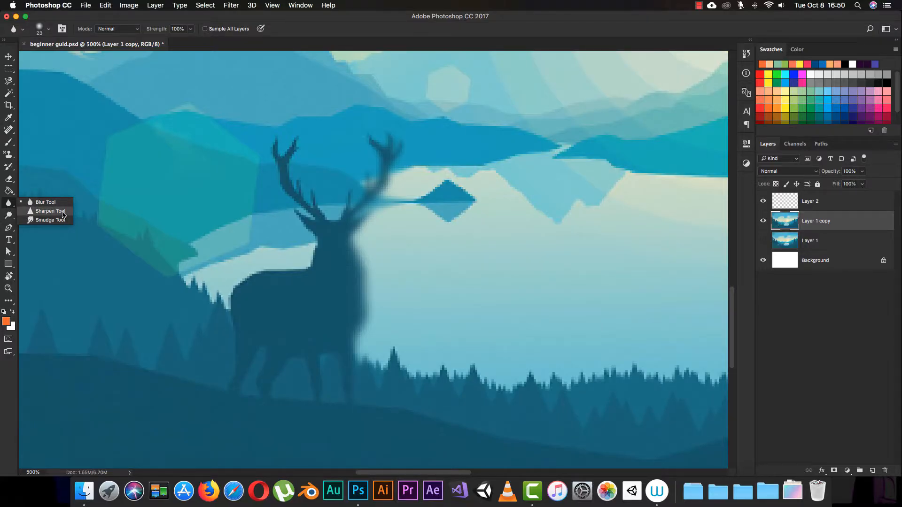
{"action": "left_click", "coordinate": [63, 213]}
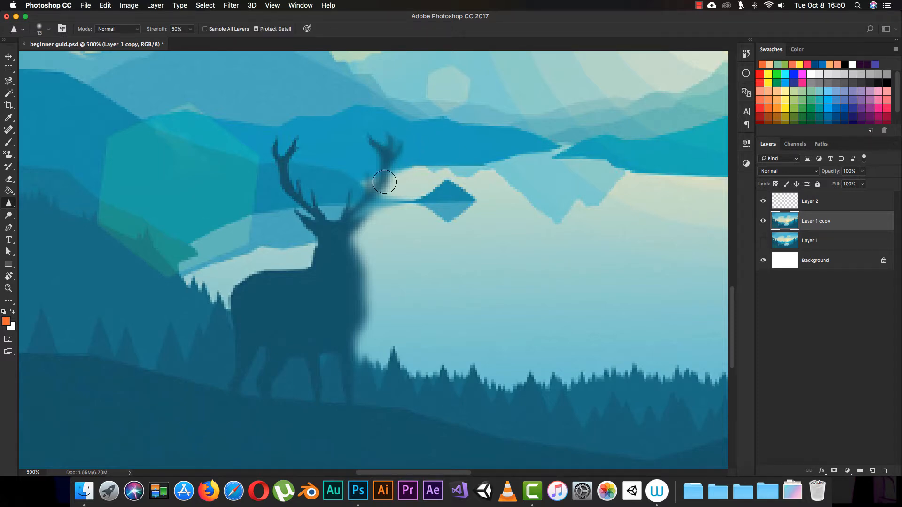
{"action": "mouse_move", "coordinate": [382, 187]}
{"action": "left_mouse_down"}
{"action": "mouse_move", "coordinate": [355, 212]}
{"action": "mouse_move", "coordinate": [357, 258]}
{"action": "left_mouse_up"}
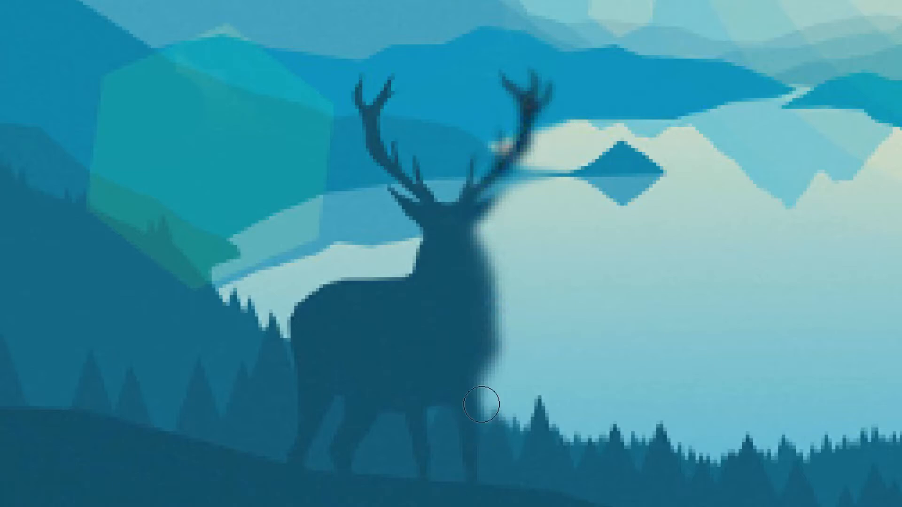
{"action": "mouse_move", "coordinate": [493, 181]}
{"action": "left_mouse_down"}
{"action": "mouse_move", "coordinate": [514, 145]}
{"action": "mouse_move", "coordinate": [518, 64]}
{"action": "mouse_move", "coordinate": [525, 119]}
{"action": "mouse_move", "coordinate": [547, 142]}
{"action": "mouse_move", "coordinate": [547, 122]}
{"action": "mouse_move", "coordinate": [502, 83]}
{"action": "left_mouse_up"}
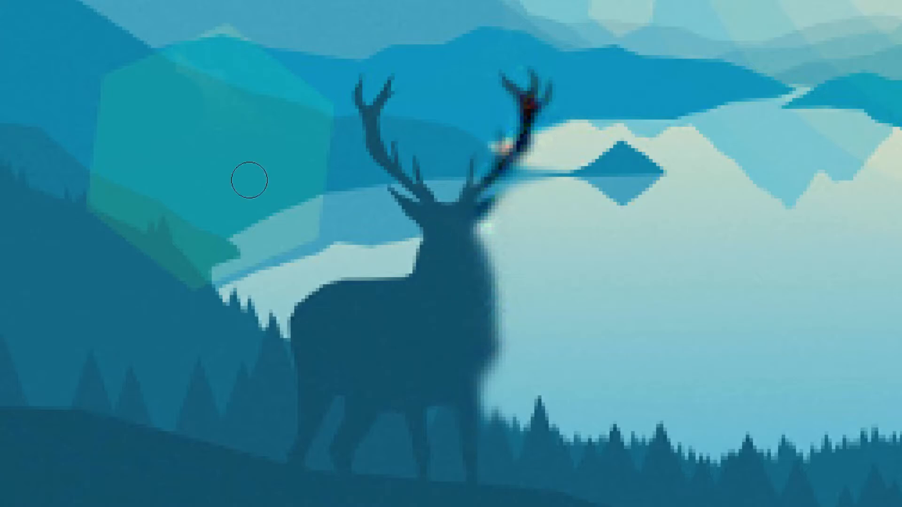
Smudge the deer's chest edge, its lake-side antler and the small island behind it with the Smudge tool.
{"action": "right_click", "coordinate": [10, 205]}
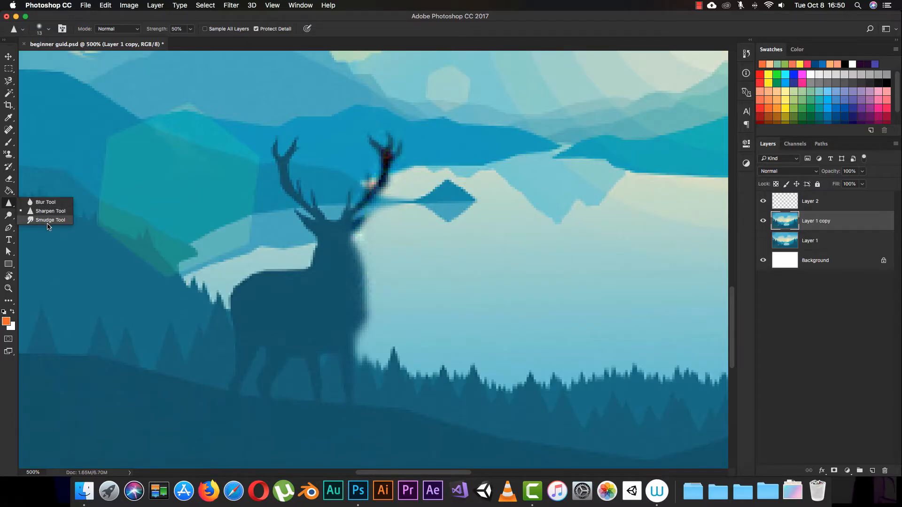
{"action": "left_click", "coordinate": [51, 219]}
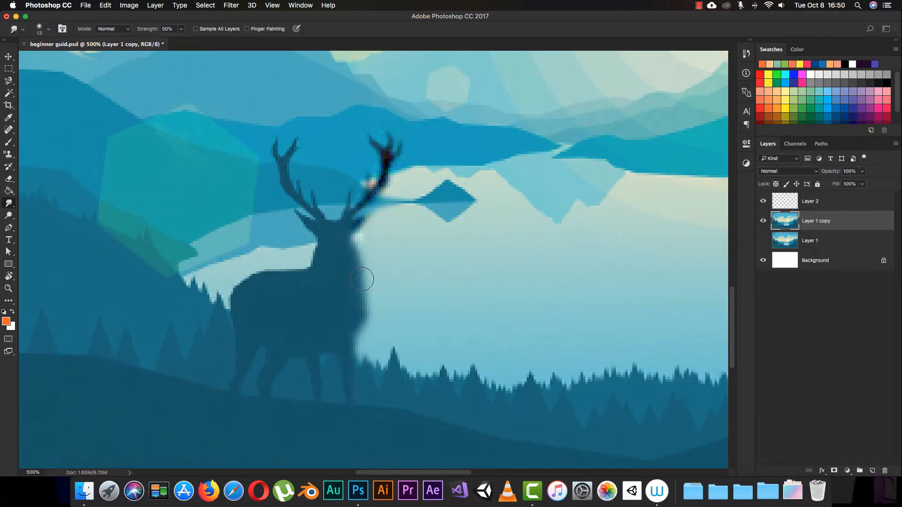
{"action": "mouse_move", "coordinate": [359, 335]}
{"action": "left_mouse_down"}
{"action": "mouse_move", "coordinate": [388, 238]}
{"action": "mouse_move", "coordinate": [346, 344]}
{"action": "mouse_move", "coordinate": [363, 338]}
{"action": "mouse_move", "coordinate": [360, 311]}
{"action": "left_mouse_up"}
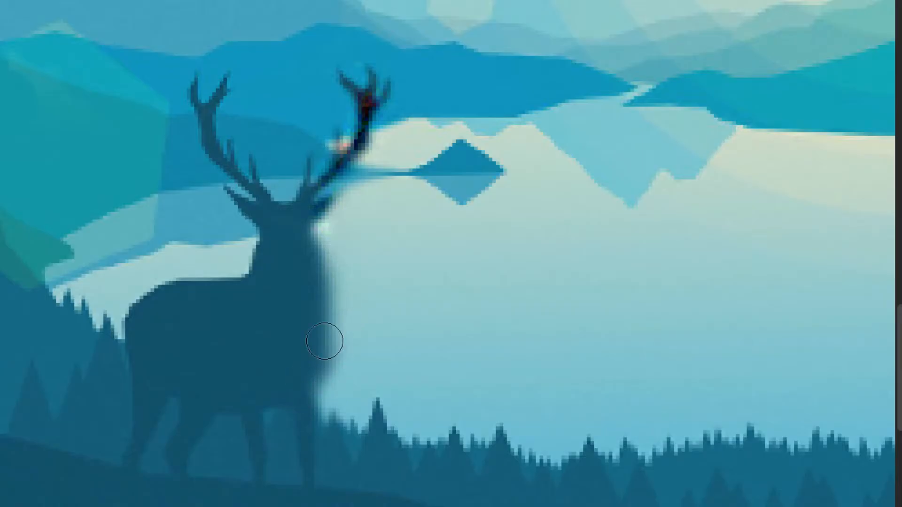
{"action": "left_click_drag", "start_coordinate": [394, 87], "coordinate": [365, 167]}
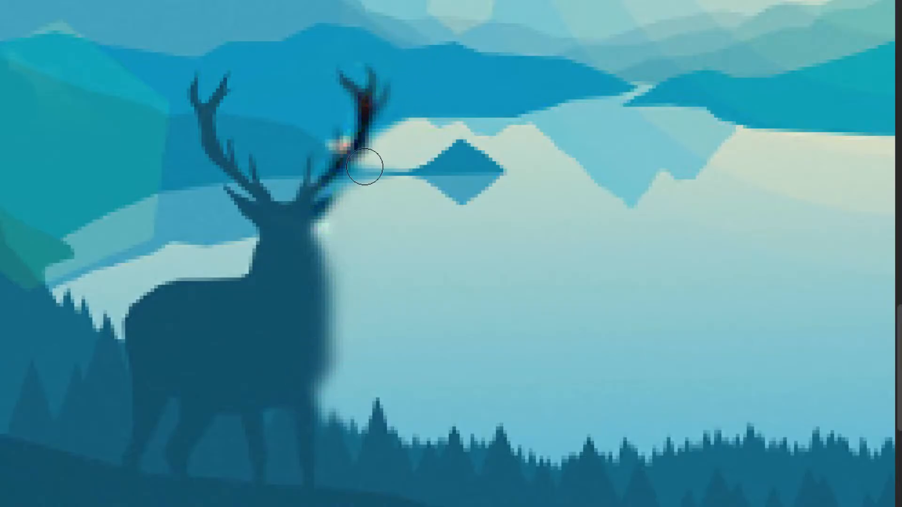
{"action": "left_click_drag", "start_coordinate": [383, 130], "coordinate": [346, 193]}
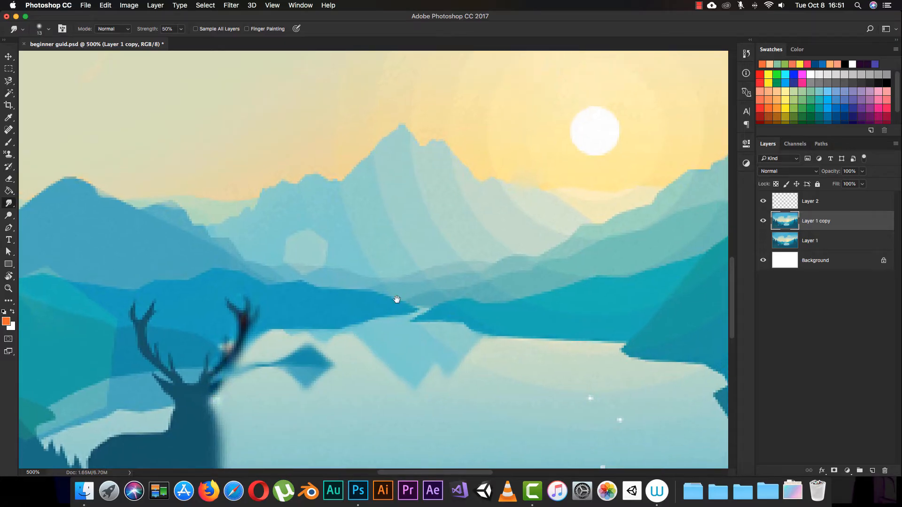
Smudge the mountain ridgeline against the sky, from the central peak past the sun to the large pine tree.
{"action": "left_click_drag", "start_coordinate": [397, 299], "coordinate": [396, 300]}
{"action": "mouse_move", "coordinate": [339, 176]}
{"action": "left_mouse_down"}
{"action": "mouse_move", "coordinate": [398, 124]}
{"action": "mouse_move", "coordinate": [424, 149]}
{"action": "mouse_move", "coordinate": [441, 130]}
{"action": "mouse_move", "coordinate": [465, 154]}
{"action": "mouse_move", "coordinate": [452, 142]}
{"action": "mouse_move", "coordinate": [457, 154]}
{"action": "mouse_move", "coordinate": [503, 175]}
{"action": "mouse_move", "coordinate": [467, 166]}
{"action": "mouse_move", "coordinate": [485, 177]}
{"action": "left_mouse_up"}
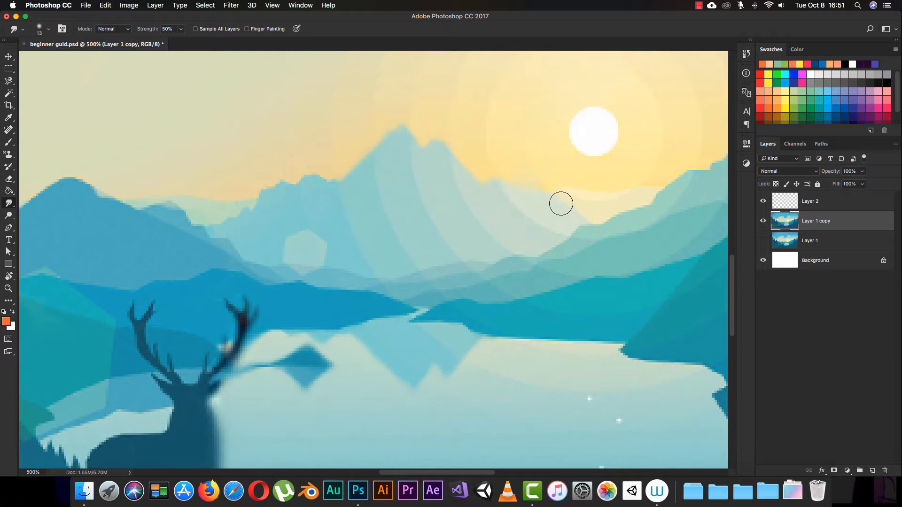
{"action": "left_click_drag", "start_coordinate": [581, 202], "coordinate": [545, 214]}
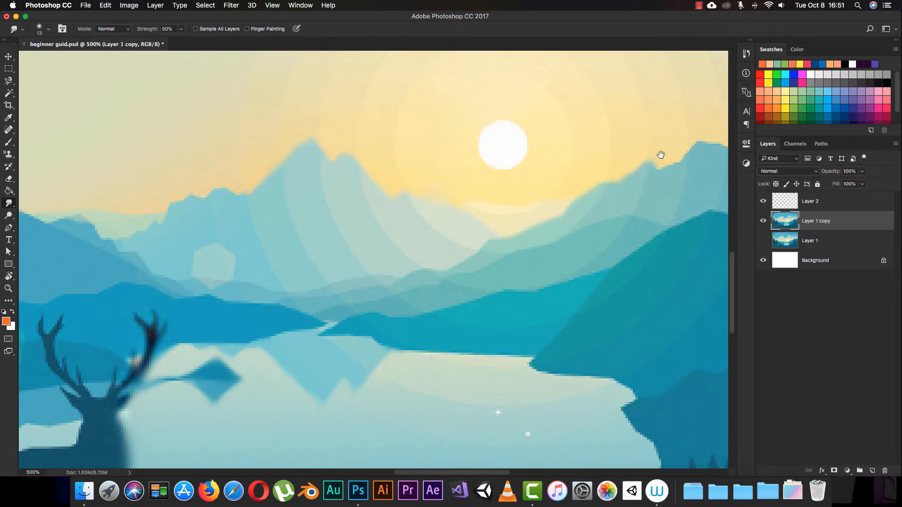
{"action": "left_click_drag", "start_coordinate": [661, 155], "coordinate": [543, 193]}
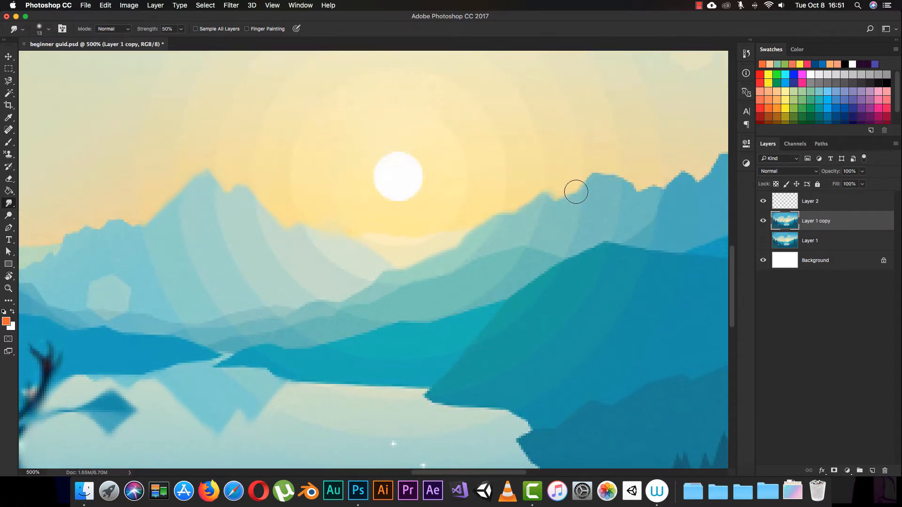
{"action": "mouse_move", "coordinate": [636, 177]}
{"action": "left_mouse_down"}
{"action": "mouse_move", "coordinate": [563, 184]}
{"action": "mouse_move", "coordinate": [579, 185]}
{"action": "mouse_move", "coordinate": [597, 168]}
{"action": "mouse_move", "coordinate": [614, 181]}
{"action": "mouse_move", "coordinate": [654, 145]}
{"action": "left_mouse_up"}
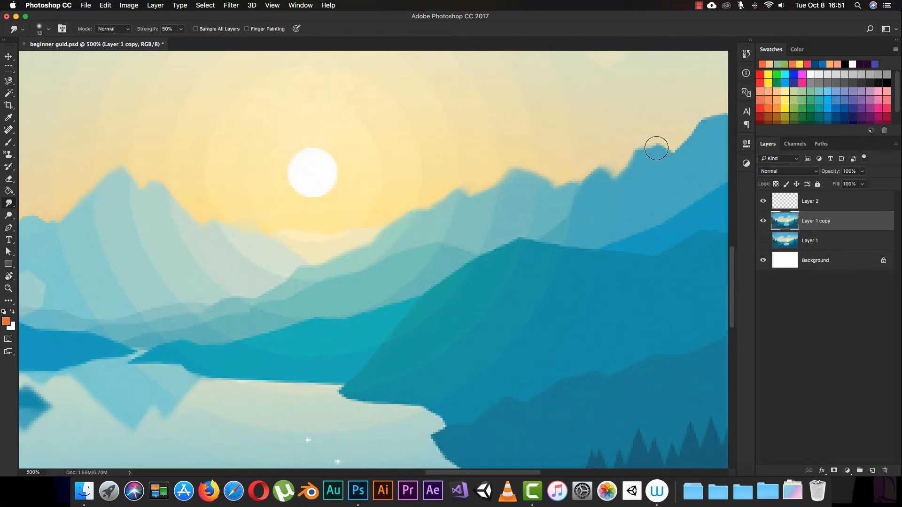
{"action": "mouse_move", "coordinate": [602, 159]}
{"action": "left_mouse_down"}
{"action": "mouse_move", "coordinate": [569, 175]}
{"action": "mouse_move", "coordinate": [638, 145]}
{"action": "mouse_move", "coordinate": [576, 162]}
{"action": "mouse_move", "coordinate": [638, 151]}
{"action": "mouse_move", "coordinate": [530, 195]}
{"action": "mouse_move", "coordinate": [606, 126]}
{"action": "left_mouse_up"}
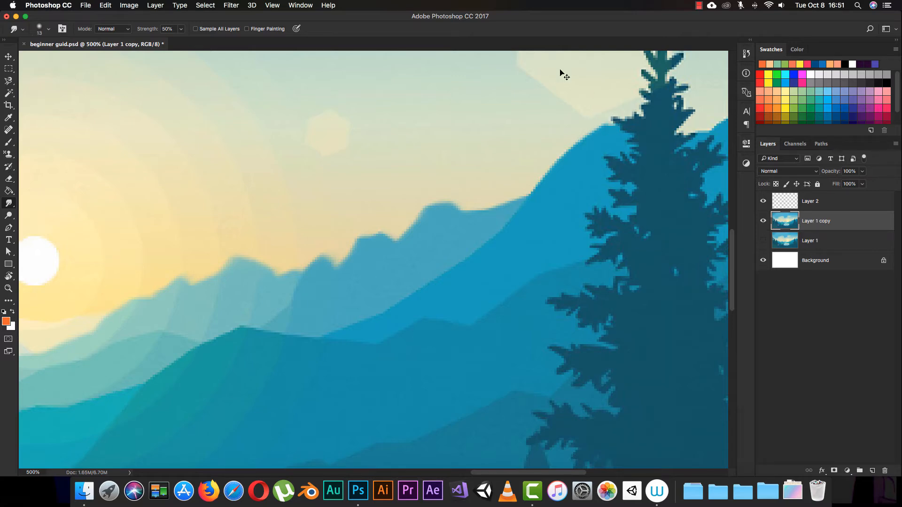
Show Layer 1 and toggle the visibility of Layer 1 copy to compare the retouched picture with the original.
{"action": "key", "text": "super+0"}
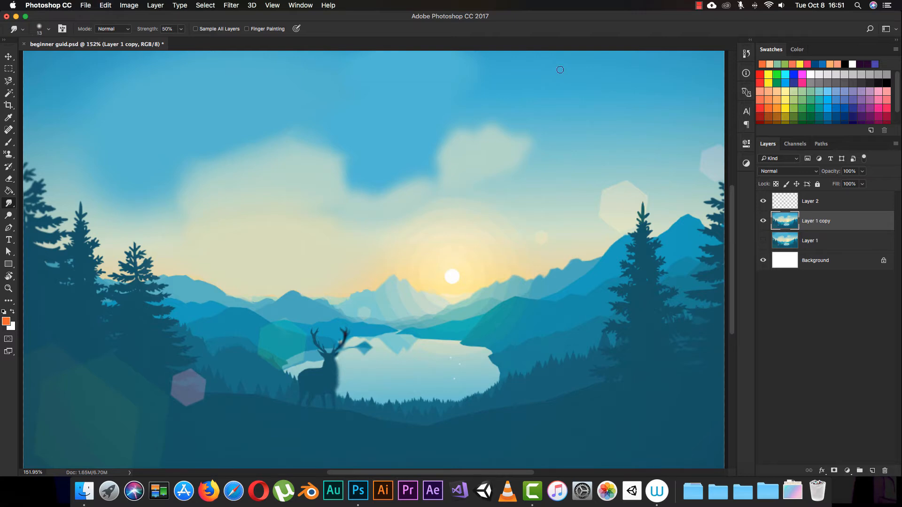
{"action": "left_click", "coordinate": [763, 223]}
{"action": "left_click", "coordinate": [764, 226]}
{"action": "left_click", "coordinate": [763, 221]}
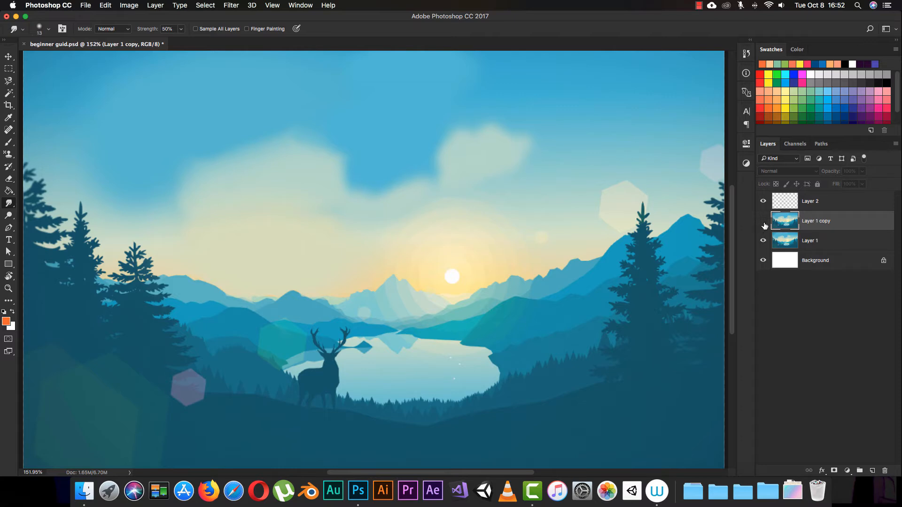
{"action": "left_click", "coordinate": [763, 221]}
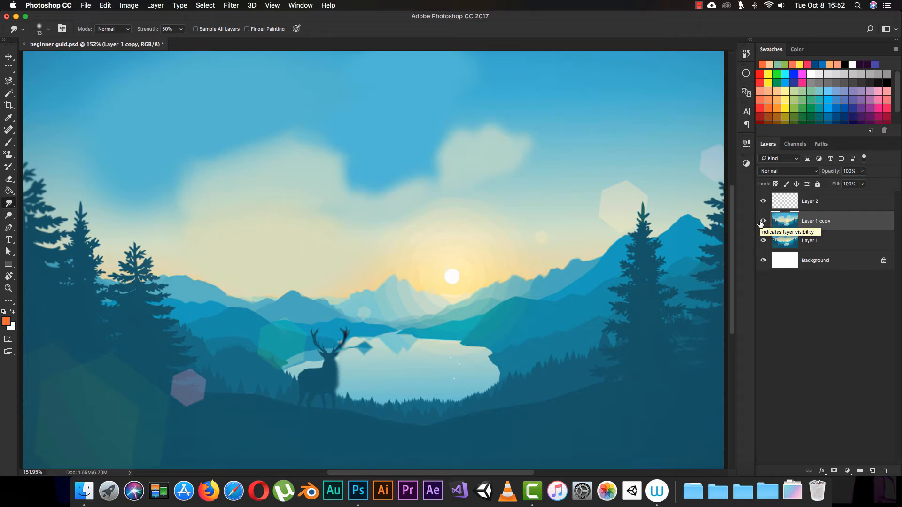
{"action": "left_click", "coordinate": [763, 221]}
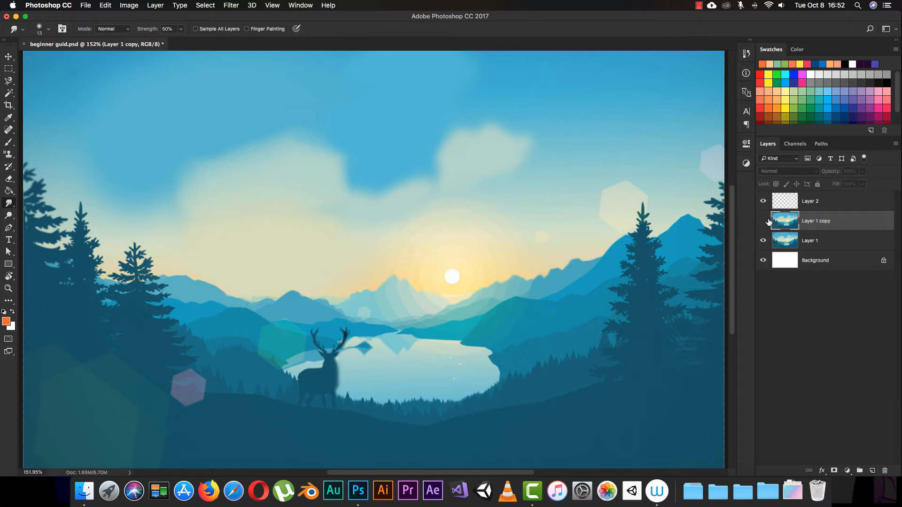
{"action": "left_click", "coordinate": [764, 221]}
Lighten the mountain behind the deer, the sky above it and the foot of the central peak with the Dodge tool.
{"action": "left_click", "coordinate": [13, 217]}
{"action": "left_click", "coordinate": [31, 215]}
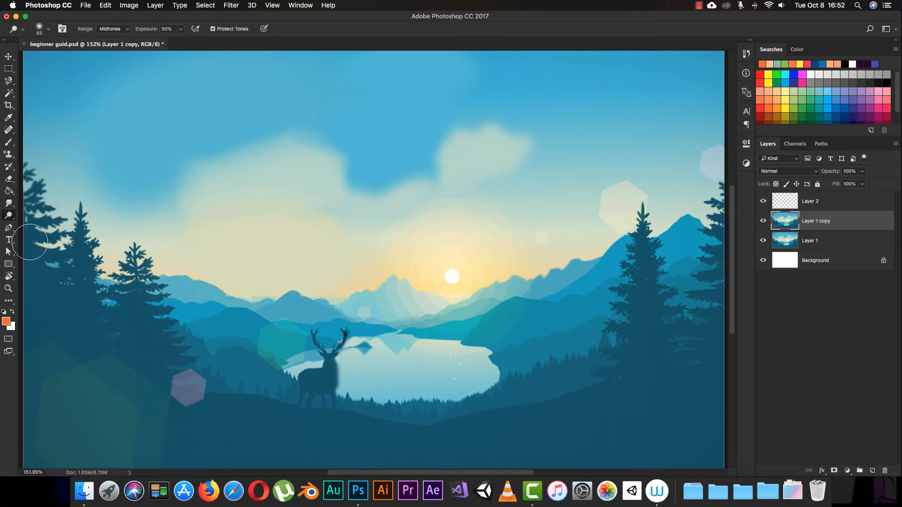
{"action": "key", "text": "super+plus"}
{"action": "key", "text": "super+plus"}
{"action": "key", "text": "super+plus"}
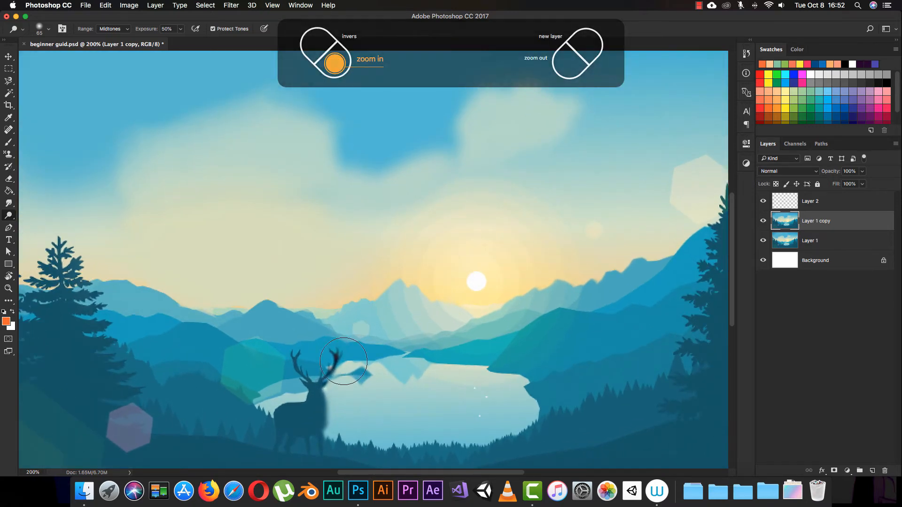
{"action": "mouse_move", "coordinate": [470, 287]}
{"action": "left_mouse_down"}
{"action": "mouse_move", "coordinate": [477, 154]}
{"action": "mouse_move", "coordinate": [511, 154]}
{"action": "left_mouse_up"}
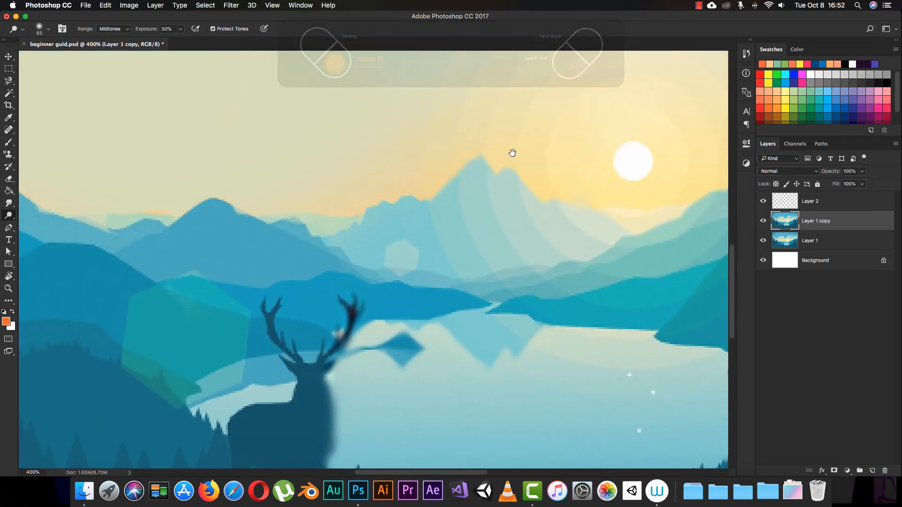
{"action": "right_click", "coordinate": [10, 216]}
{"action": "left_click", "coordinate": [27, 217]}
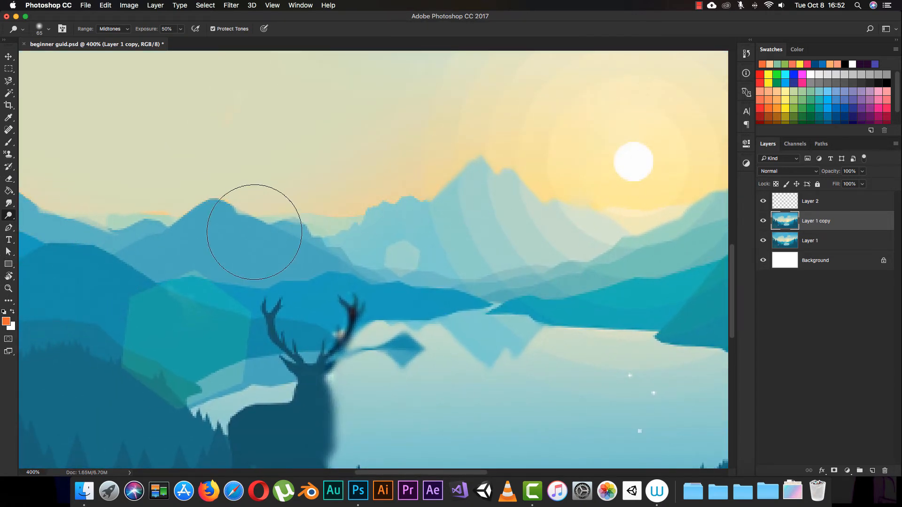
{"action": "mouse_move", "coordinate": [235, 233]}
{"action": "left_mouse_down"}
{"action": "mouse_move", "coordinate": [212, 223]}
{"action": "mouse_move", "coordinate": [239, 196]}
{"action": "mouse_move", "coordinate": [225, 222]}
{"action": "mouse_move", "coordinate": [205, 206]}
{"action": "mouse_move", "coordinate": [208, 247]}
{"action": "mouse_move", "coordinate": [187, 258]}
{"action": "mouse_move", "coordinate": [202, 192]}
{"action": "mouse_move", "coordinate": [211, 204]}
{"action": "mouse_move", "coordinate": [186, 289]}
{"action": "mouse_move", "coordinate": [188, 224]}
{"action": "mouse_move", "coordinate": [155, 248]}
{"action": "mouse_move", "coordinate": [249, 210]}
{"action": "mouse_move", "coordinate": [262, 264]}
{"action": "mouse_move", "coordinate": [276, 254]}
{"action": "mouse_move", "coordinate": [274, 234]}
{"action": "mouse_move", "coordinate": [277, 256]}
{"action": "mouse_move", "coordinate": [256, 248]}
{"action": "mouse_move", "coordinate": [290, 216]}
{"action": "mouse_move", "coordinate": [237, 211]}
{"action": "mouse_move", "coordinate": [235, 277]}
{"action": "mouse_move", "coordinate": [228, 201]}
{"action": "mouse_move", "coordinate": [234, 206]}
{"action": "mouse_move", "coordinate": [207, 181]}
{"action": "left_mouse_up"}
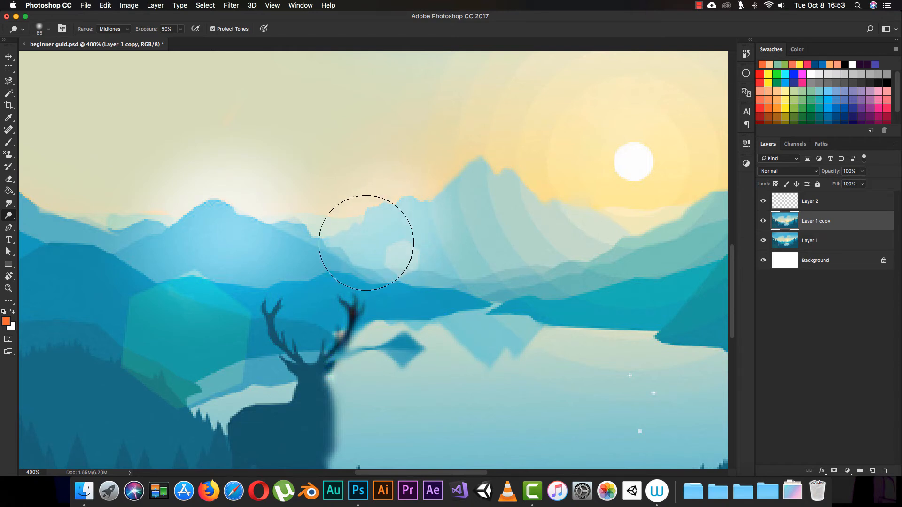
Darken the lightened mountain, the ridge towards the central peak and the sky above them with the Burn tool.
{"action": "right_click", "coordinate": [12, 219]}
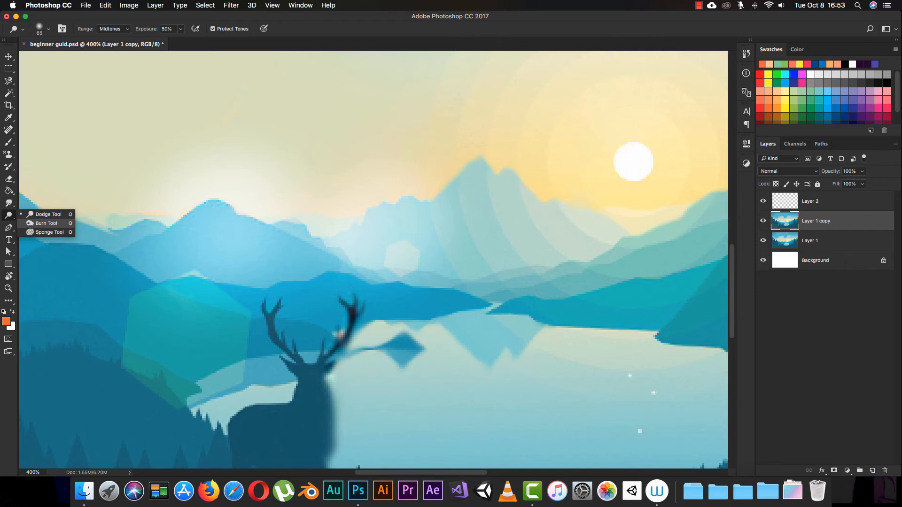
{"action": "left_click", "coordinate": [43, 225]}
{"action": "mouse_move", "coordinate": [223, 242]}
{"action": "left_mouse_down"}
{"action": "mouse_move", "coordinate": [227, 199]}
{"action": "mouse_move", "coordinate": [210, 219]}
{"action": "mouse_move", "coordinate": [214, 235]}
{"action": "mouse_move", "coordinate": [207, 226]}
{"action": "left_mouse_up"}
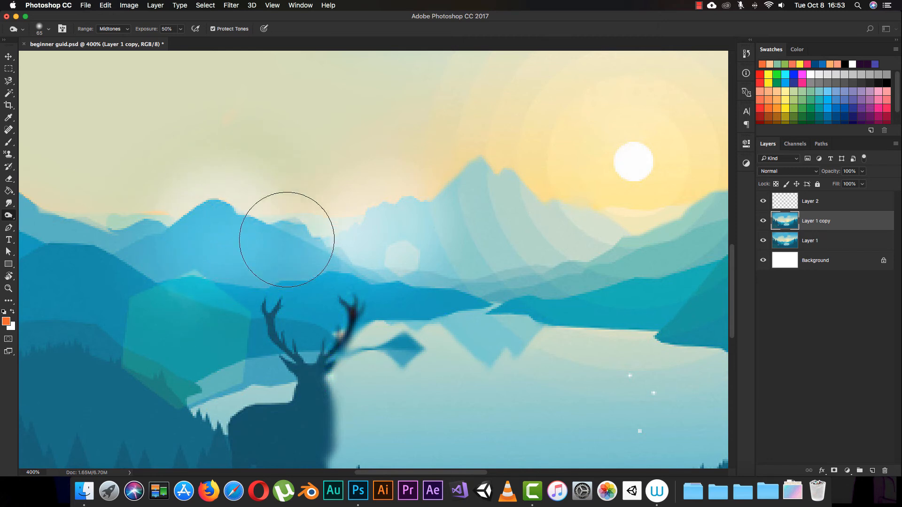
{"action": "mouse_move", "coordinate": [348, 249]}
{"action": "left_mouse_down"}
{"action": "mouse_move", "coordinate": [398, 238]}
{"action": "mouse_move", "coordinate": [368, 207]}
{"action": "mouse_move", "coordinate": [346, 252]}
{"action": "mouse_move", "coordinate": [392, 220]}
{"action": "left_mouse_up"}
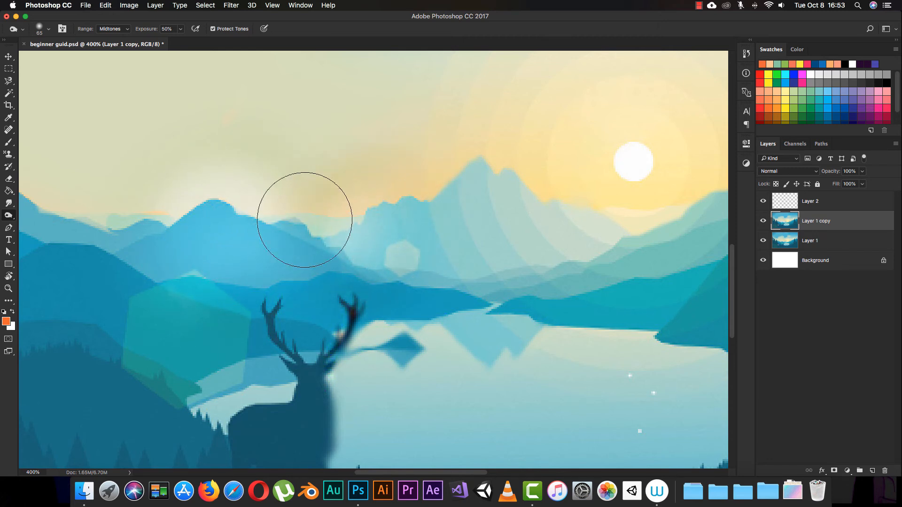
{"action": "mouse_move", "coordinate": [202, 194]}
{"action": "left_mouse_down"}
{"action": "mouse_move", "coordinate": [216, 175]}
{"action": "mouse_move", "coordinate": [223, 187]}
{"action": "mouse_move", "coordinate": [157, 114]}
{"action": "left_mouse_up"}
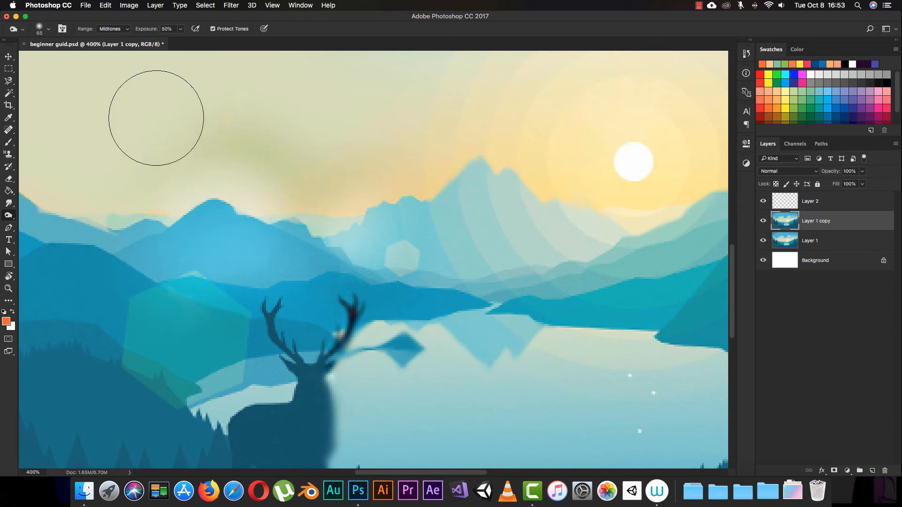
Desaturate the forest slope and the lower part of the green hexagon behind the deer with the Sponge tool.
{"action": "right_click", "coordinate": [11, 218]}
{"action": "left_click", "coordinate": [43, 236]}
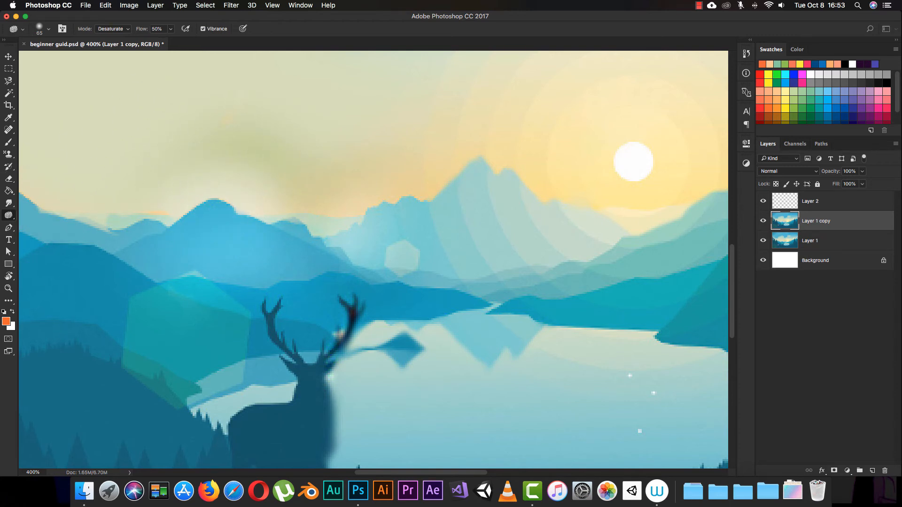
{"action": "left_click_drag", "start_coordinate": [289, 256], "coordinate": [524, 168]}
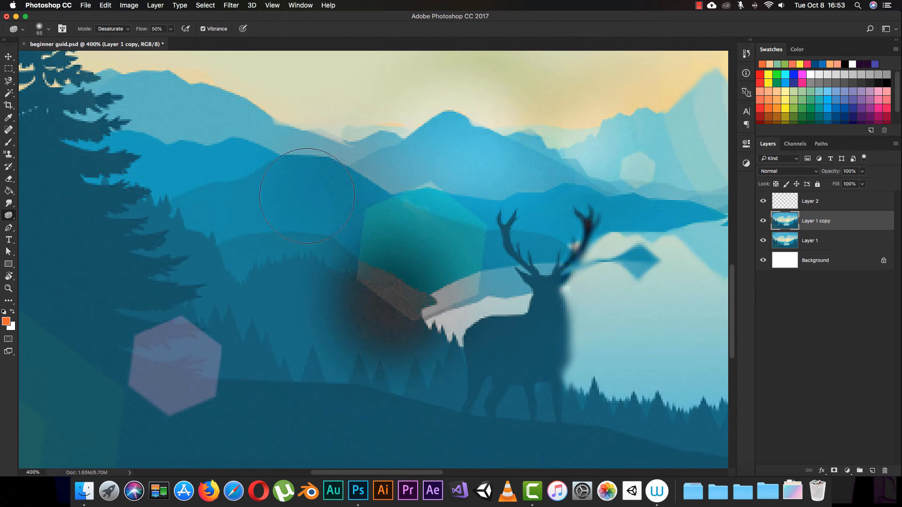
Switch back to the Dodge tool.
{"action": "left_click", "coordinate": [9, 216]}
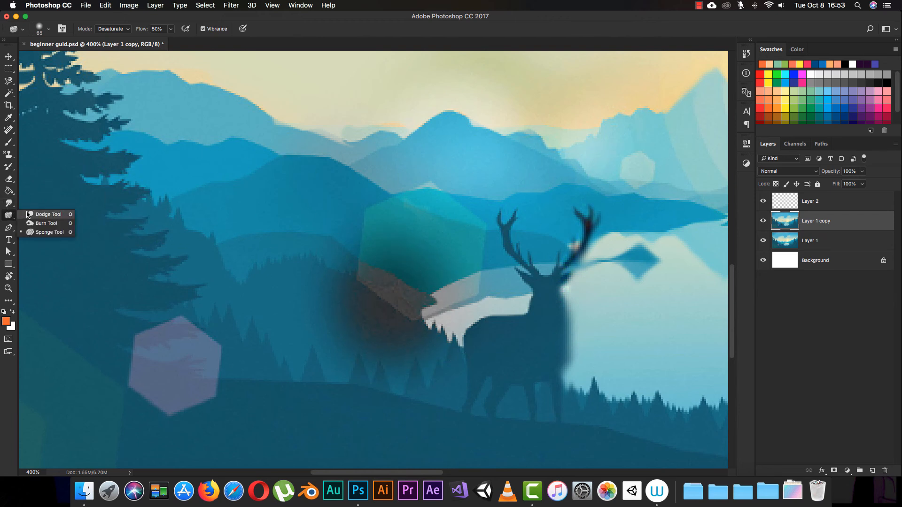
{"action": "left_click", "coordinate": [44, 214]}
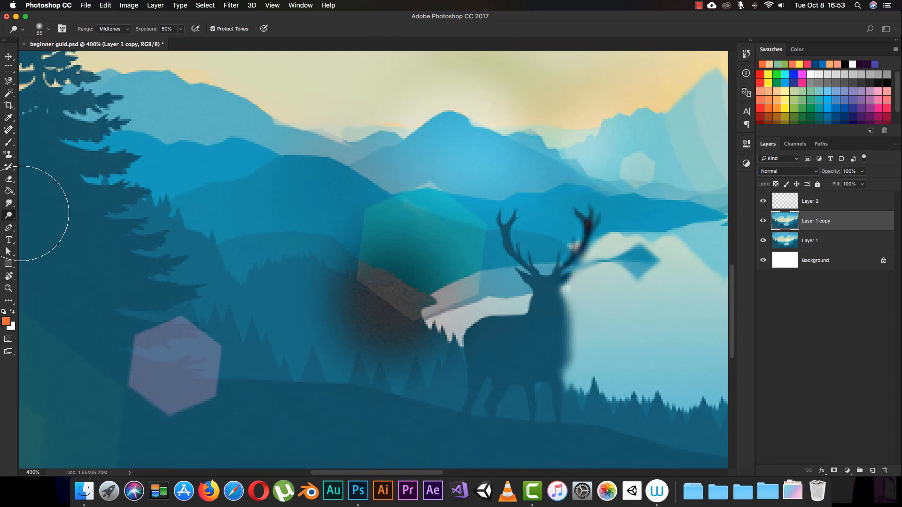